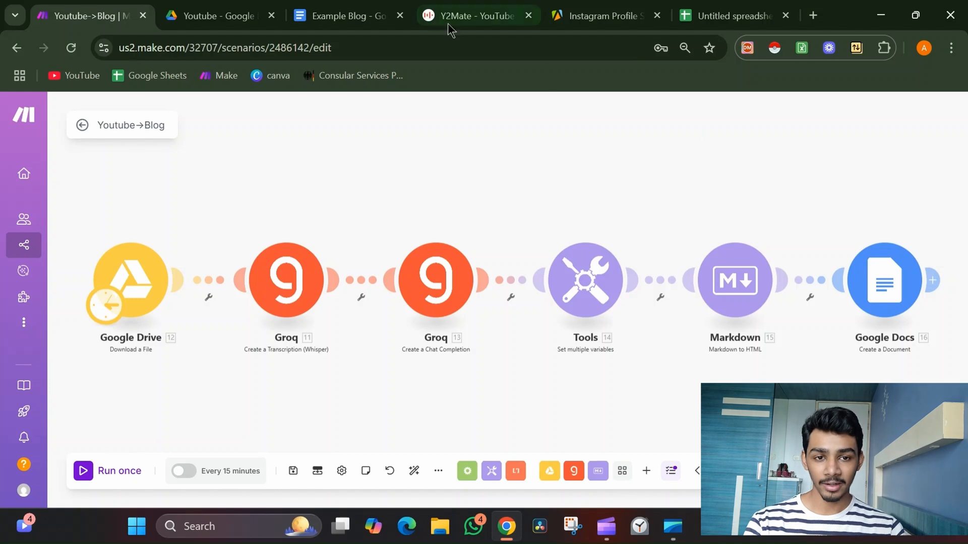
# Review the Google Drive module's file settings and the MP3 in the Youtube folder of Google Drive.
pyautogui.click(144, 276)
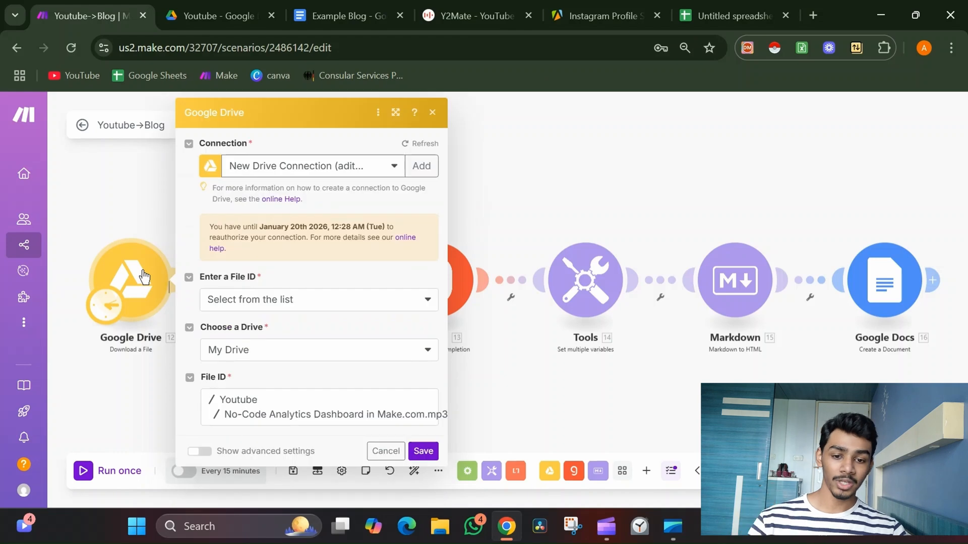
pyautogui.click(509, 206)
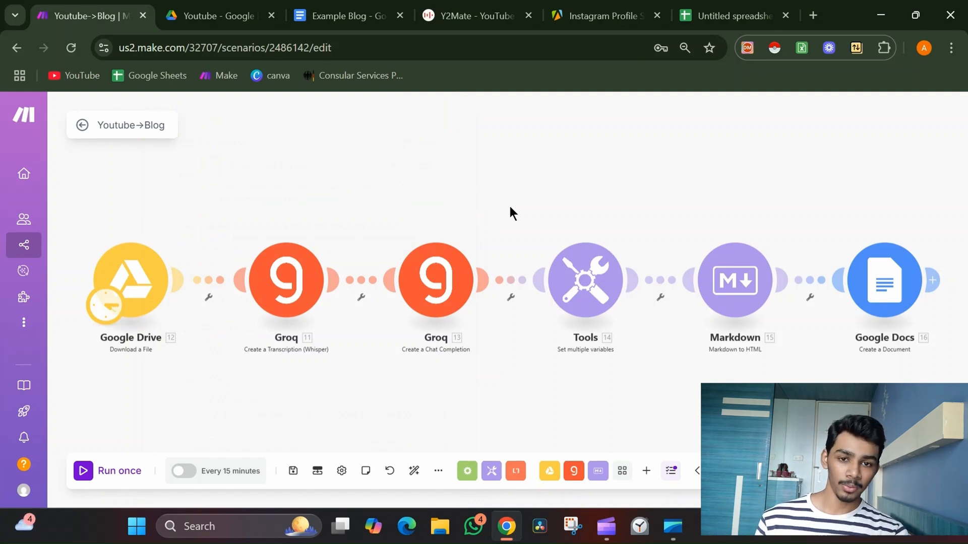
pyautogui.click(483, 5)
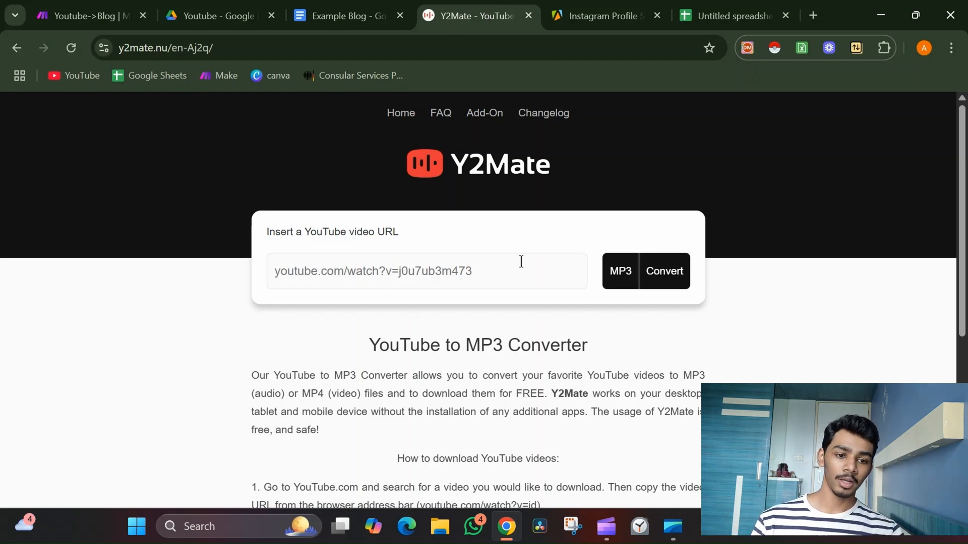
pyautogui.click(237, 7)
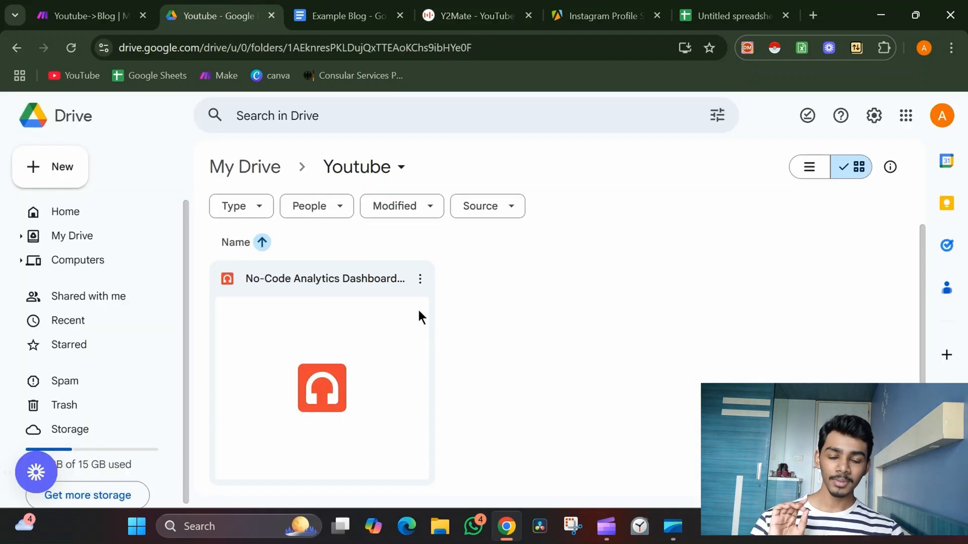
pyautogui.click(269, 163)
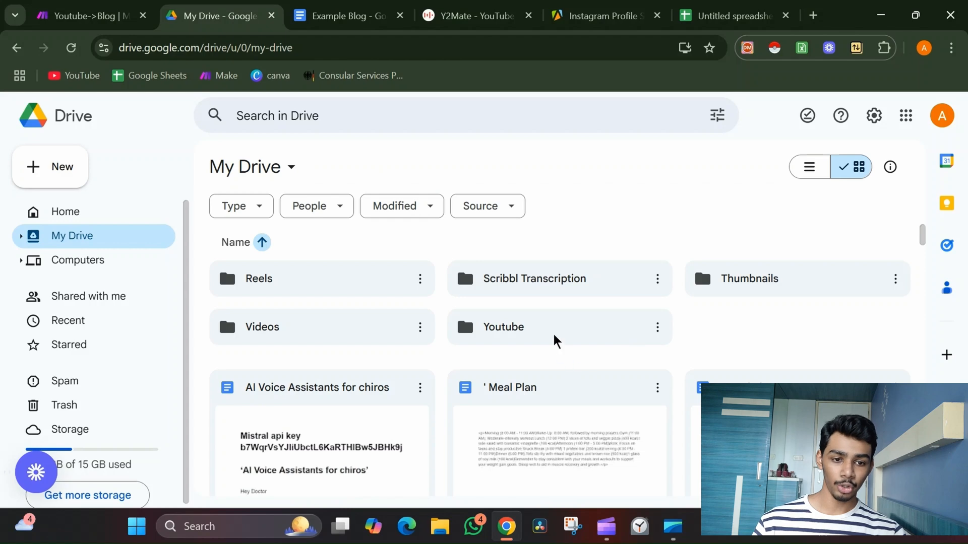
pyautogui.doubleClick(554, 336)
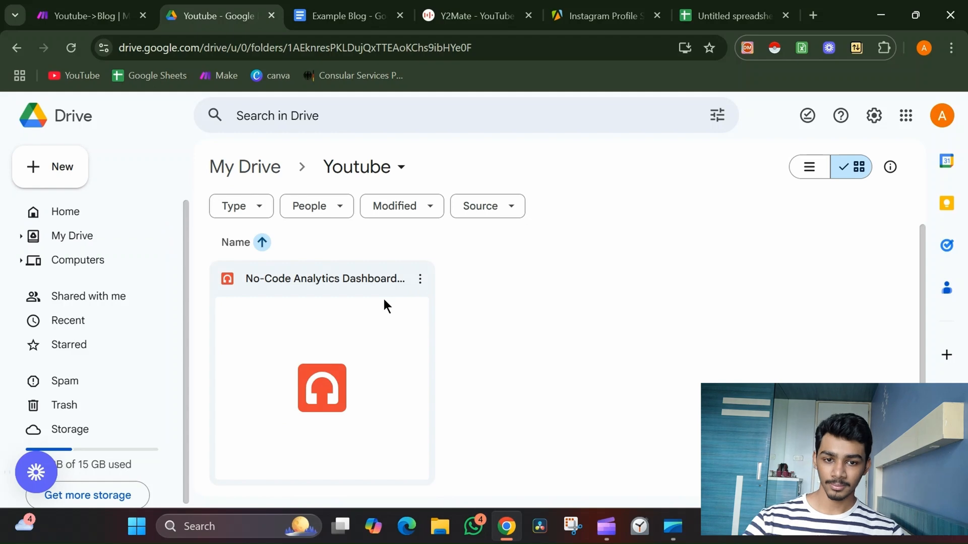
pyautogui.click(85, 15)
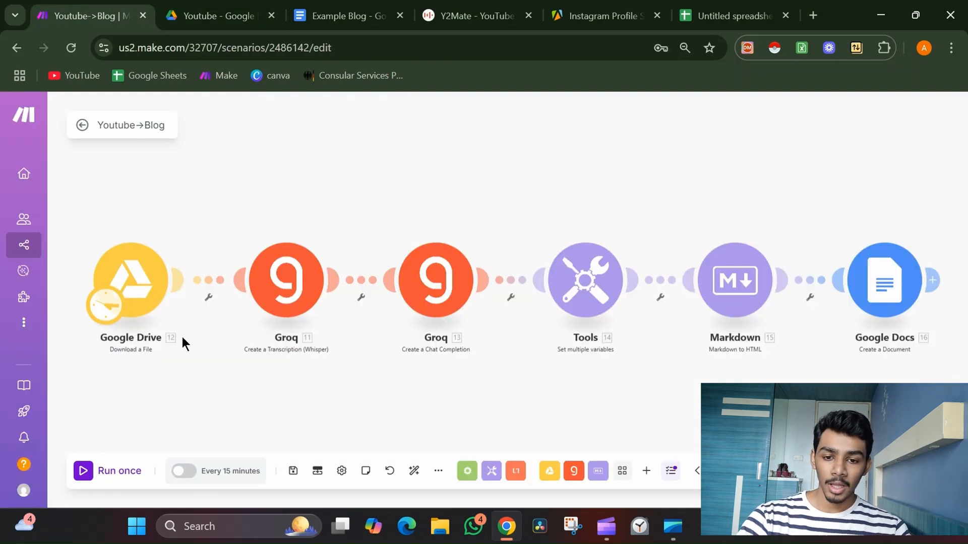
# Review the Google Drive download module and the Groq transcription module settings.
pyautogui.click(128, 280)
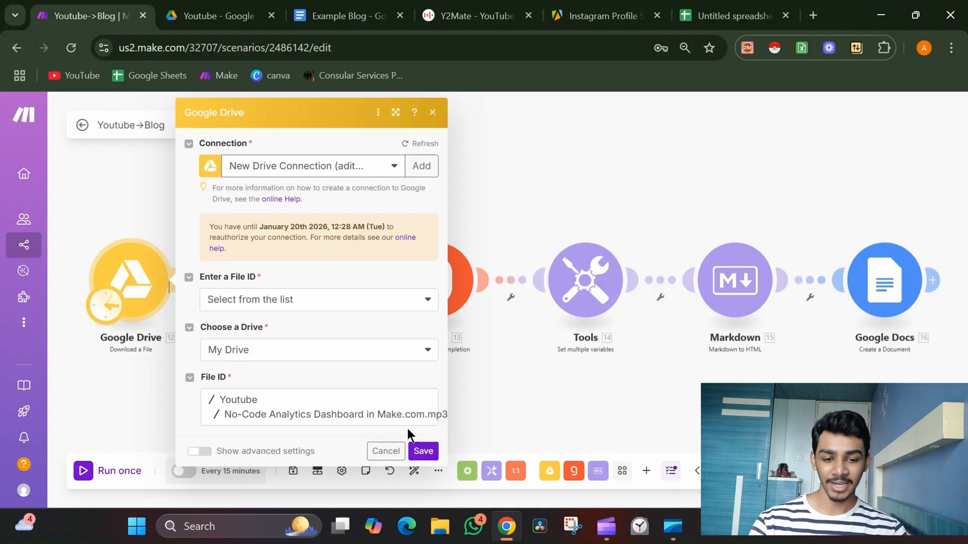
pyautogui.click(424, 451)
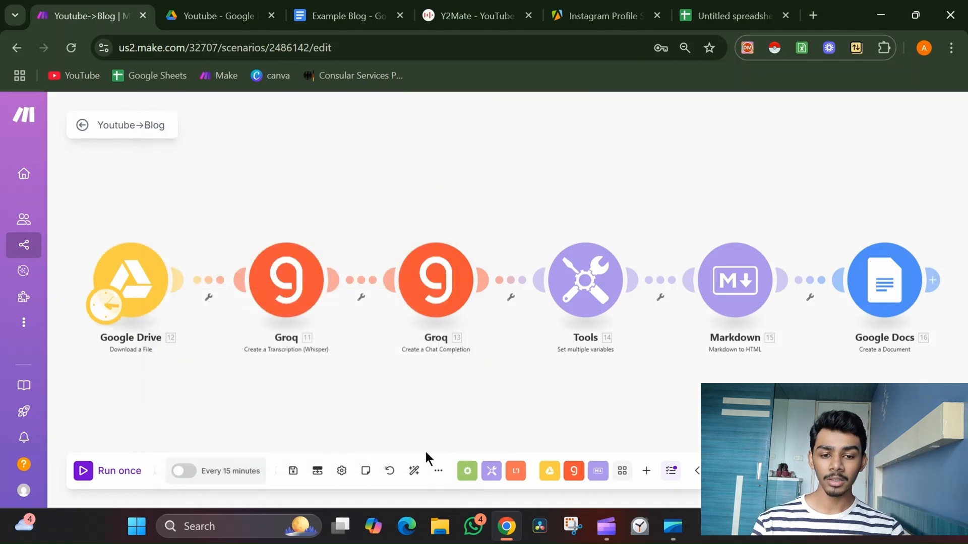
pyautogui.scroll(3, 283, 345)
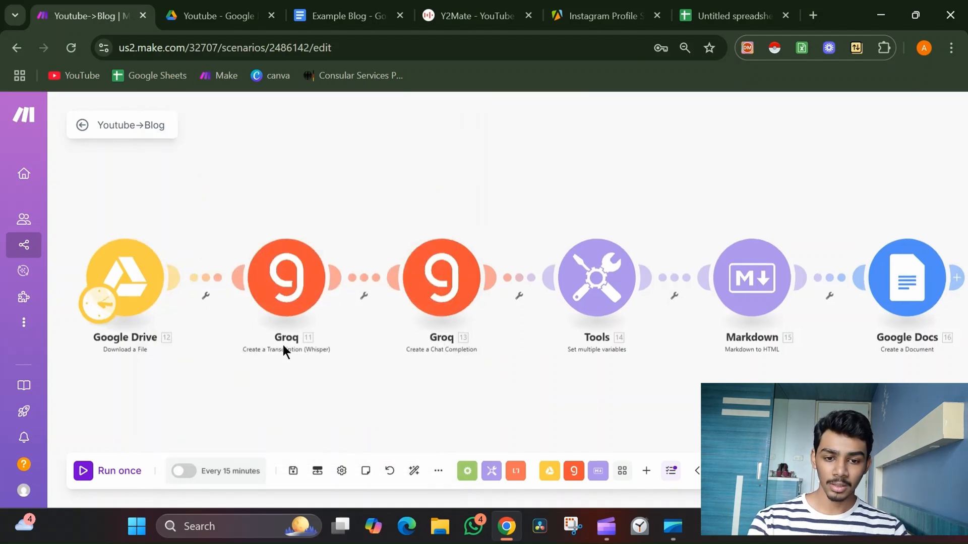
pyautogui.moveTo(228, 359); pyautogui.dragTo(325, 362)
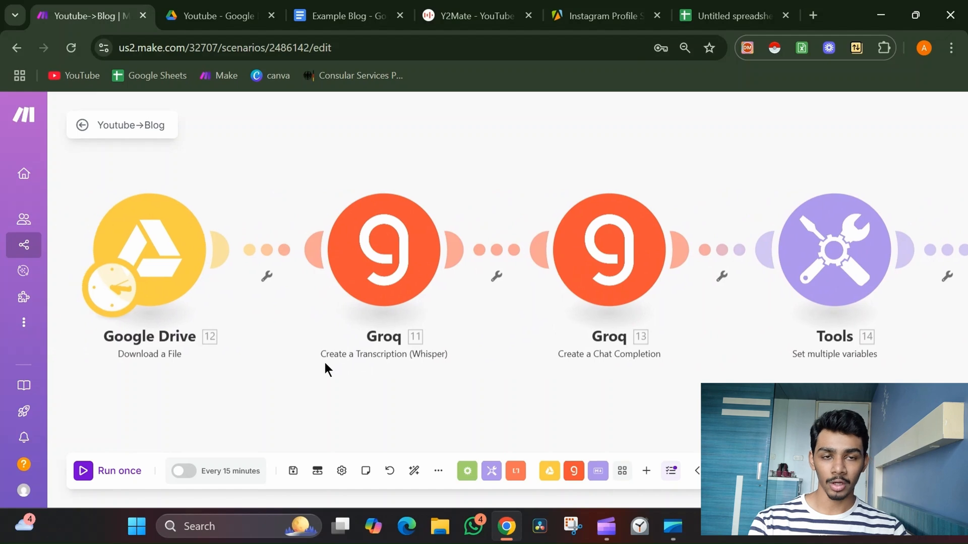
pyautogui.click(371, 270)
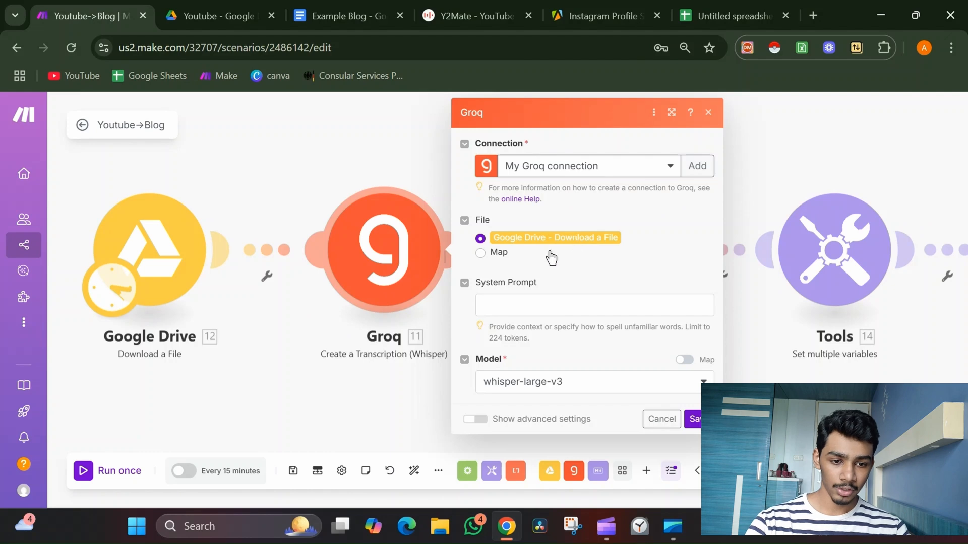
pyautogui.click(659, 419)
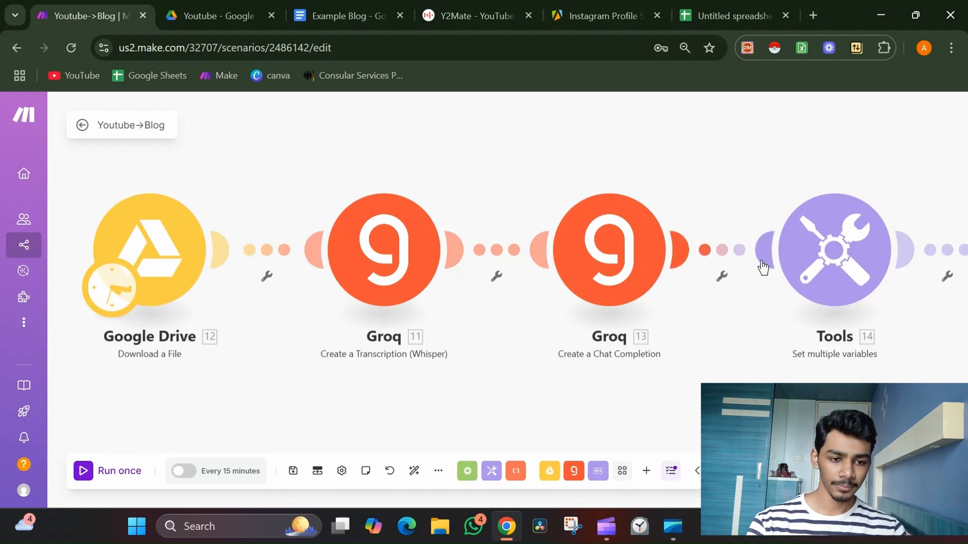
# Review the Groq chat completion module's model and message prompts.
pyautogui.moveTo(658, 191); pyautogui.dragTo(401, 176)
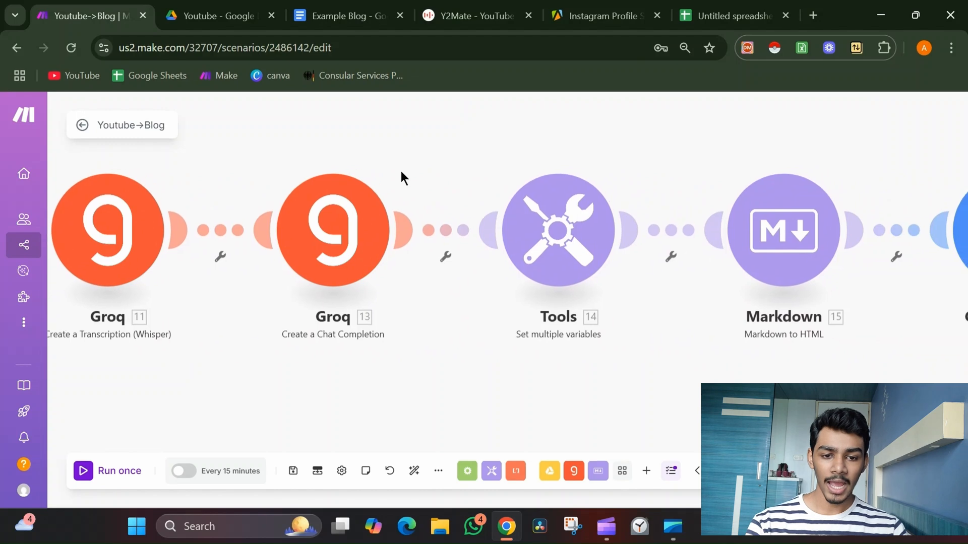
pyautogui.click(331, 233)
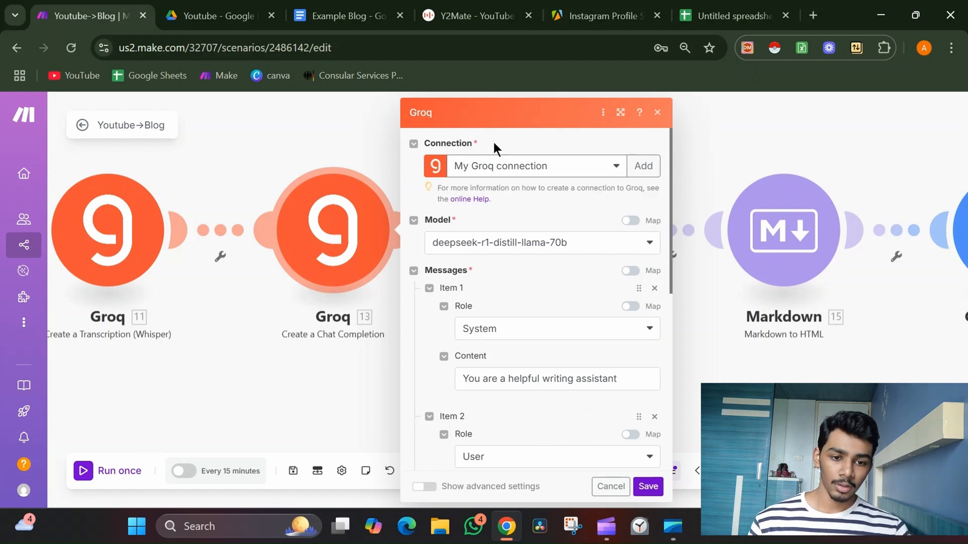
pyautogui.scroll(-2, 568, 256)
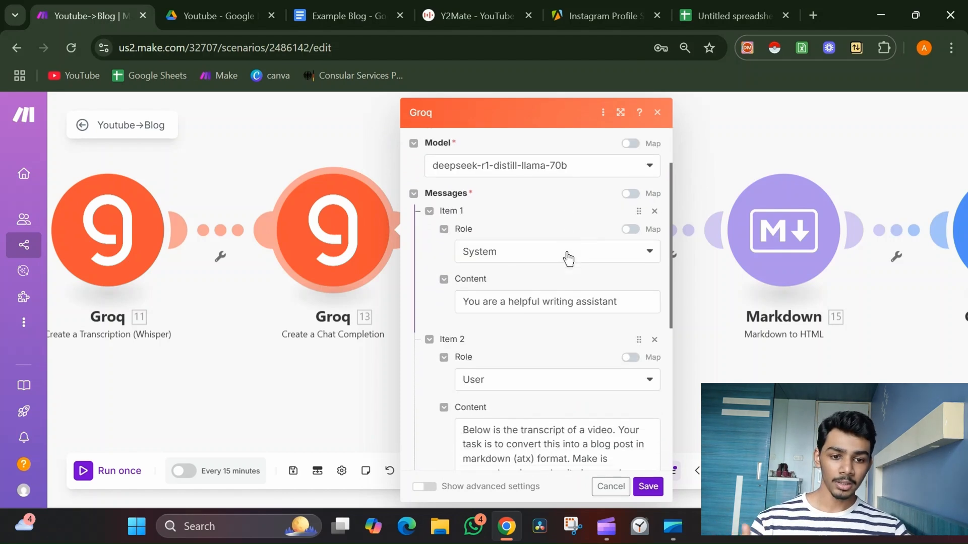
pyautogui.scroll(-2, 568, 257)
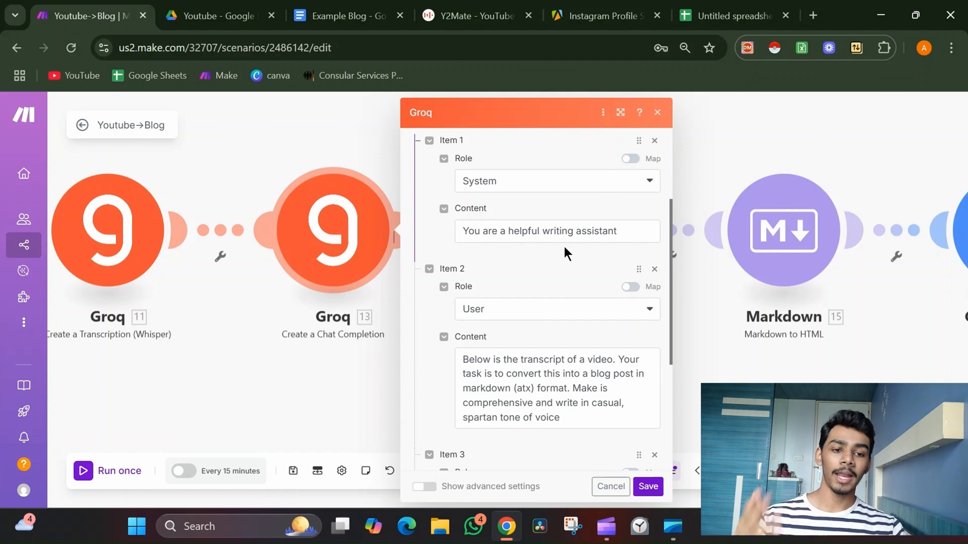
pyautogui.scroll(-4, 564, 246)
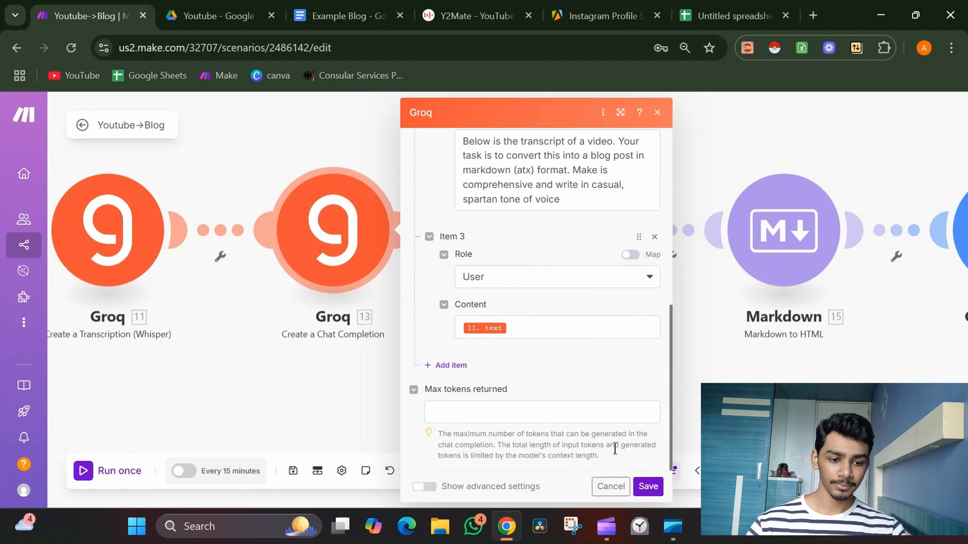
pyautogui.click(645, 487)
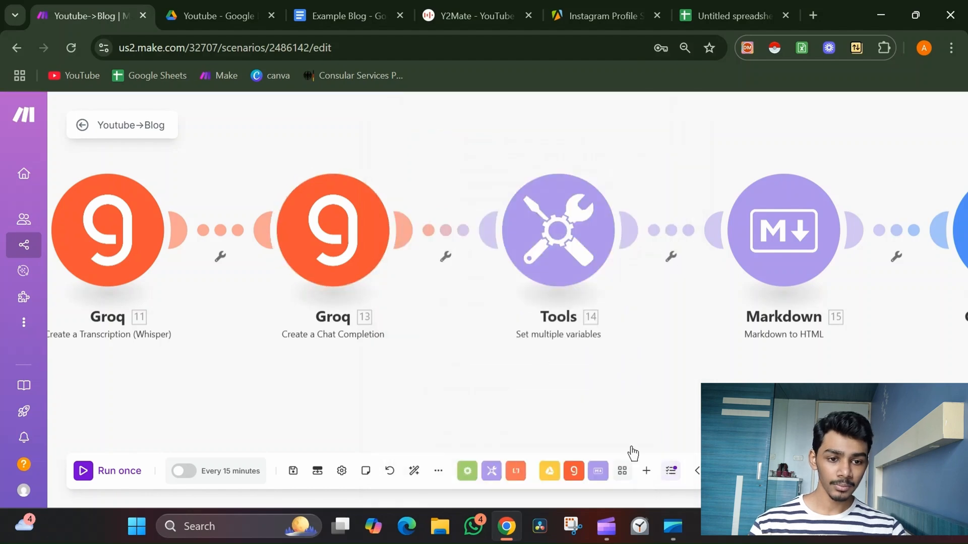
# Review the Tools variable and Markdown to HTML module settings.
pyautogui.scroll(-2, 554, 367)
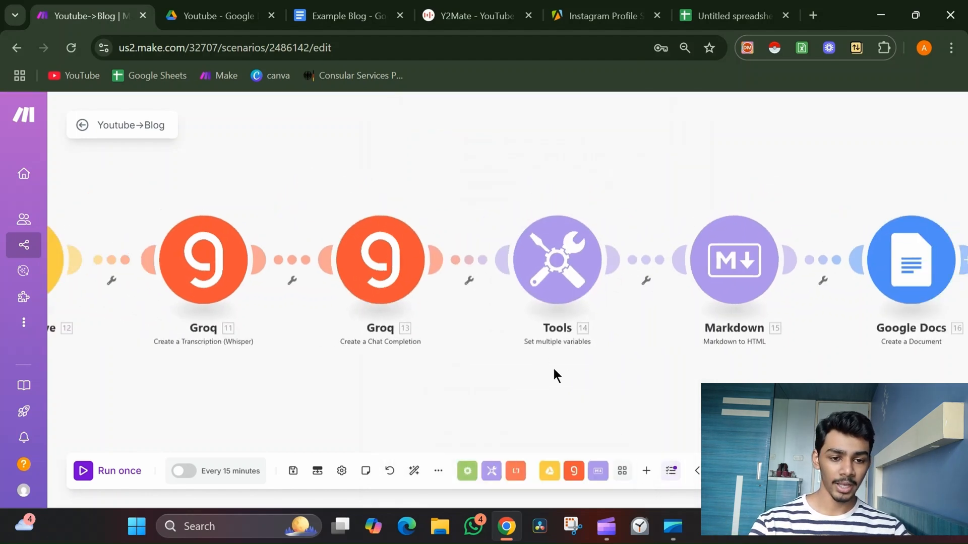
pyautogui.click(556, 267)
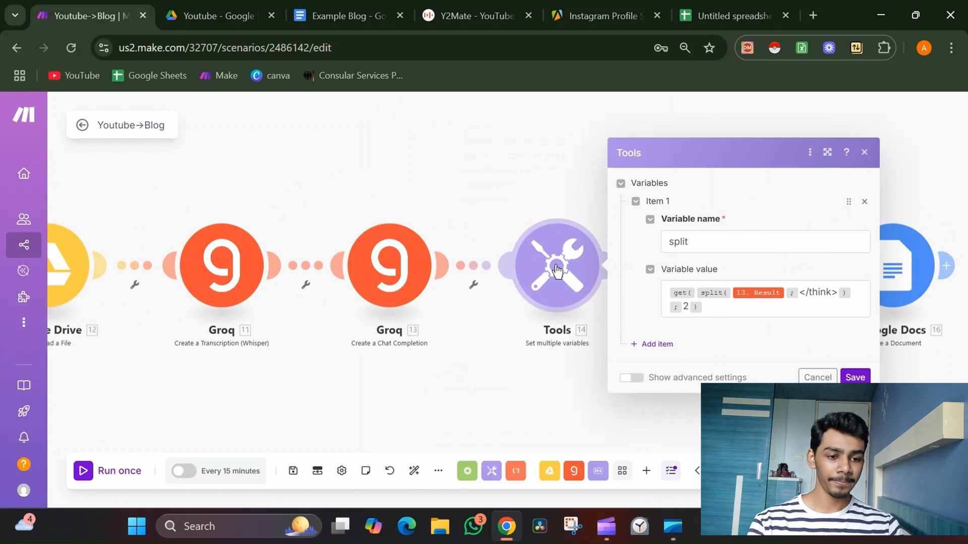
pyautogui.click(851, 379)
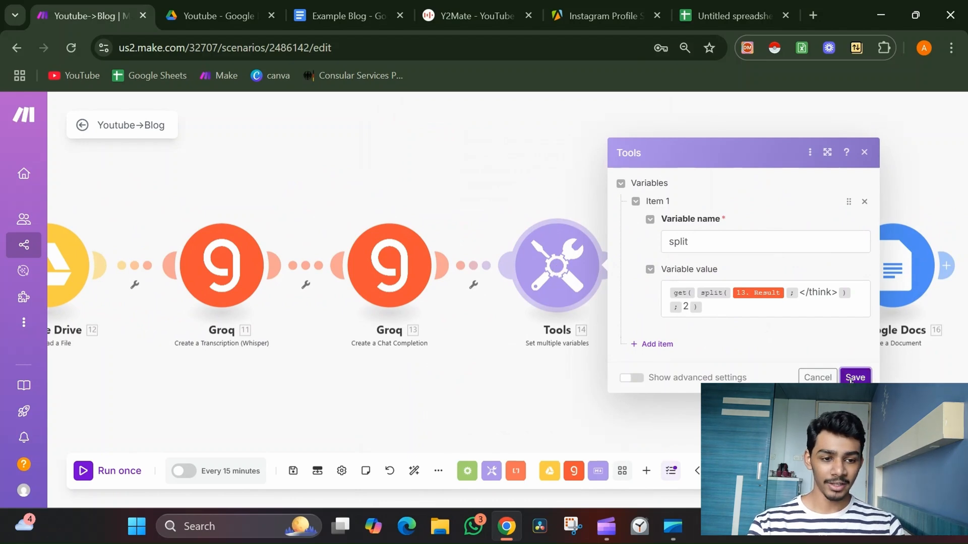
pyautogui.moveTo(850, 380); pyautogui.dragTo(642, 379)
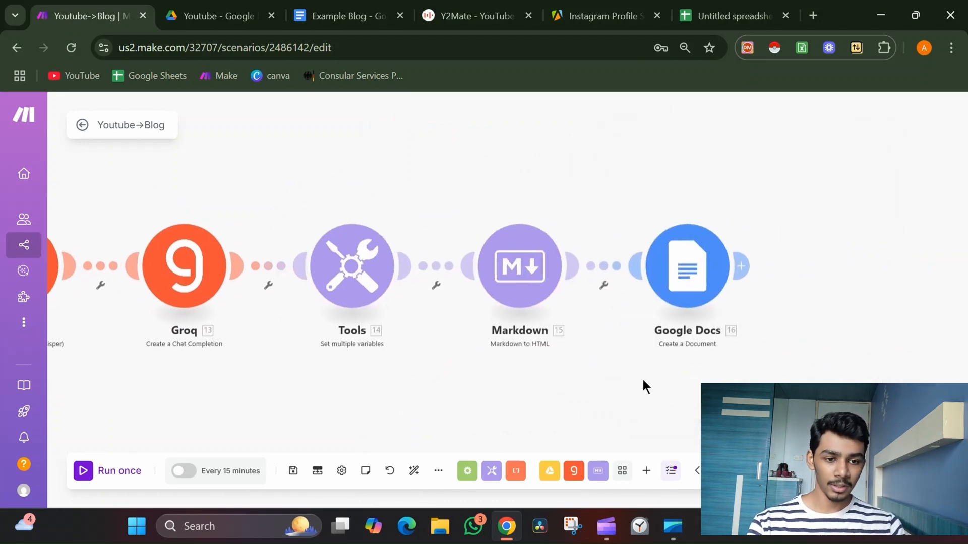
pyautogui.click(527, 278)
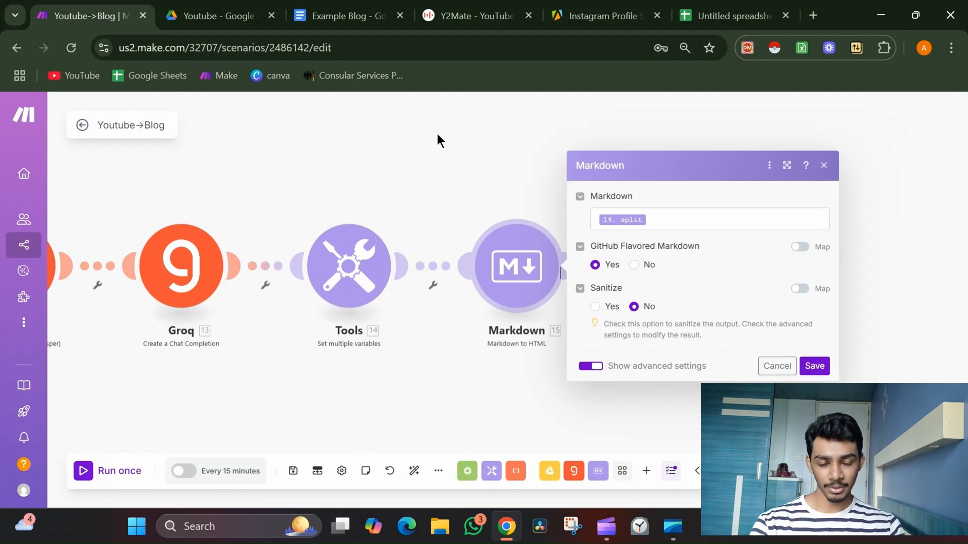
pyautogui.moveTo(437, 134); pyautogui.dragTo(647, 153)
pyautogui.scroll(-2, 714, 167)
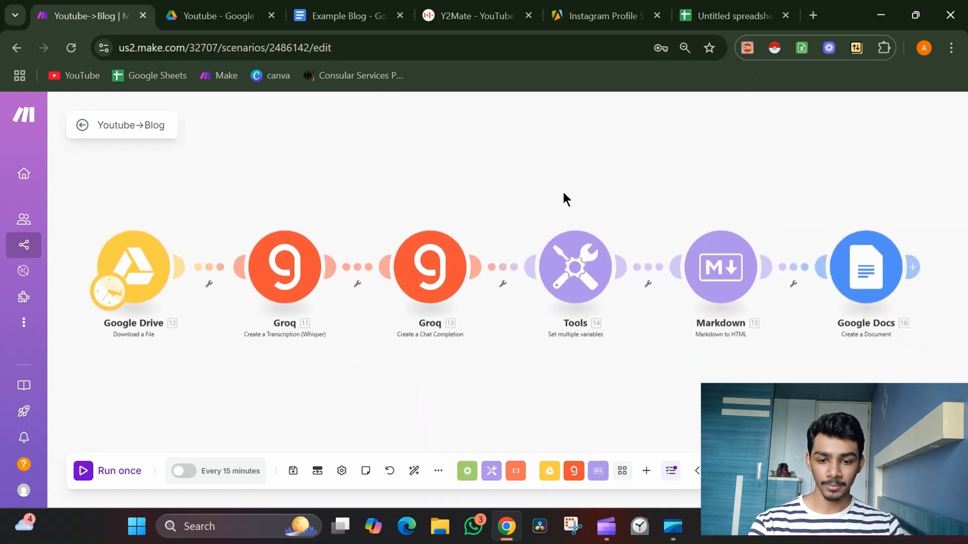
# Run the scenario once and open the Google Docs module's output bundle.
pyautogui.click(127, 476)
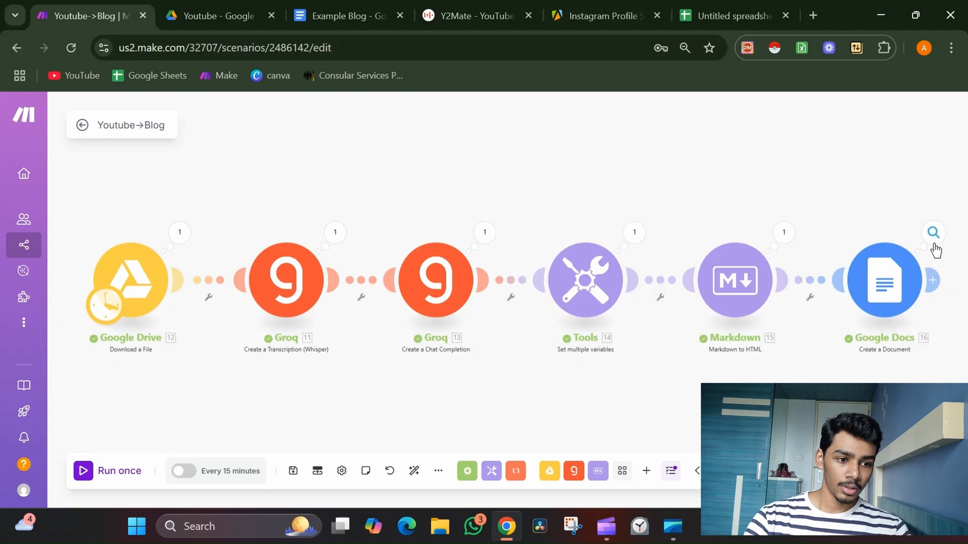
pyautogui.click(934, 245)
pyautogui.scroll(-2, 791, 337)
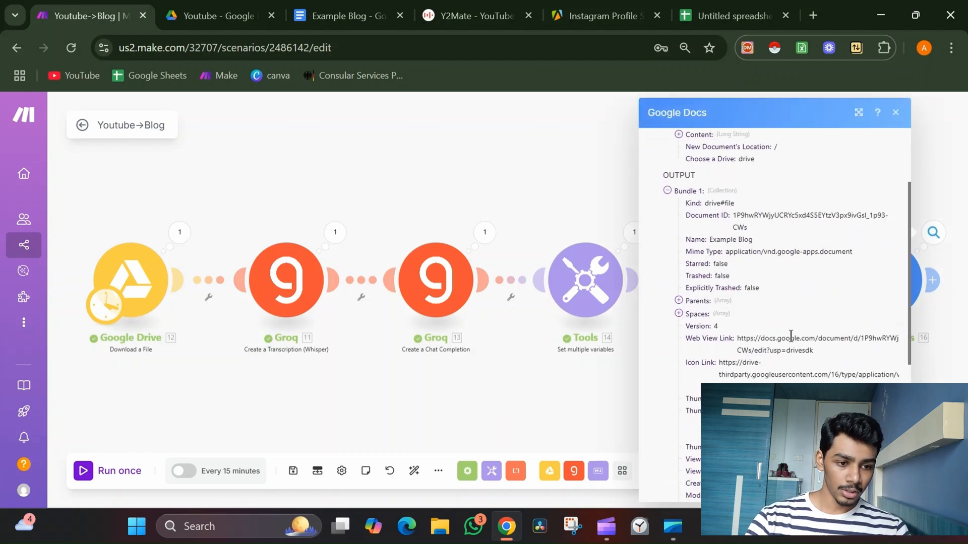
# Copy the created document's Web View Link and open it in a new browser tab.
pyautogui.tripleClick(772, 340)
pyautogui.hotkey('ctrl', 'c')
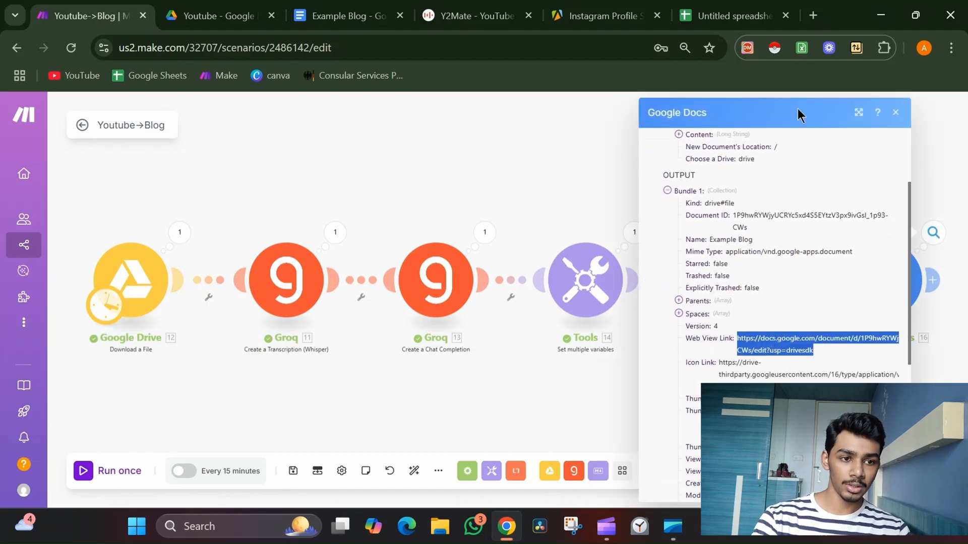
pyautogui.click(814, 15)
pyautogui.click(815, 15)
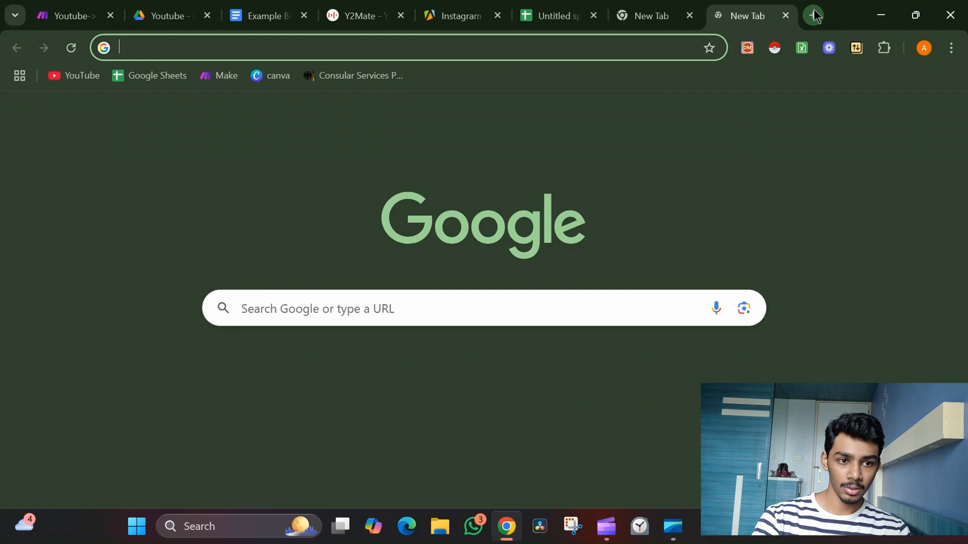
pyautogui.click(785, 16)
pyautogui.hotkey('ctrl', 'v')
pyautogui.press('Return')
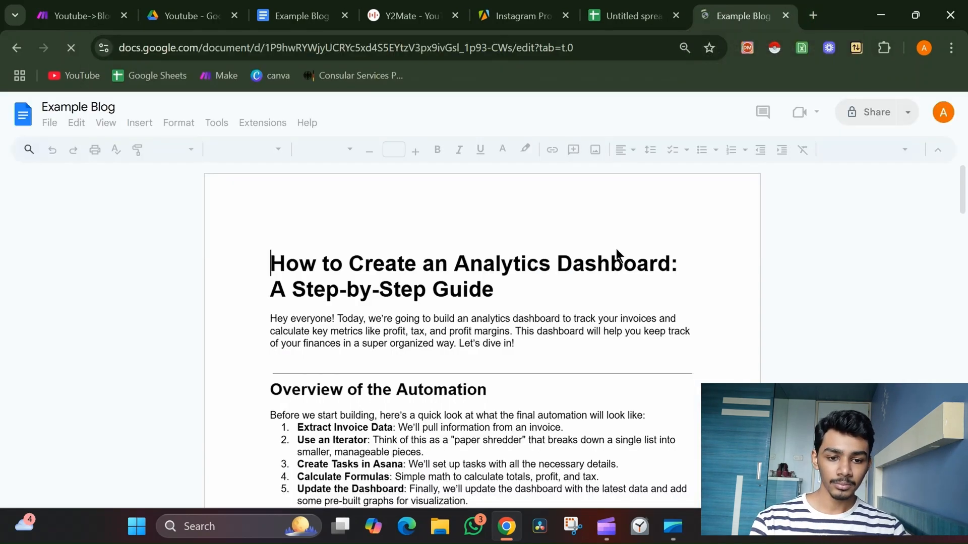
# Scroll through the generated Example Blog document, then return to the scenario.
pyautogui.scroll(-5, 619, 255)
pyautogui.scroll(-20, 616, 249)
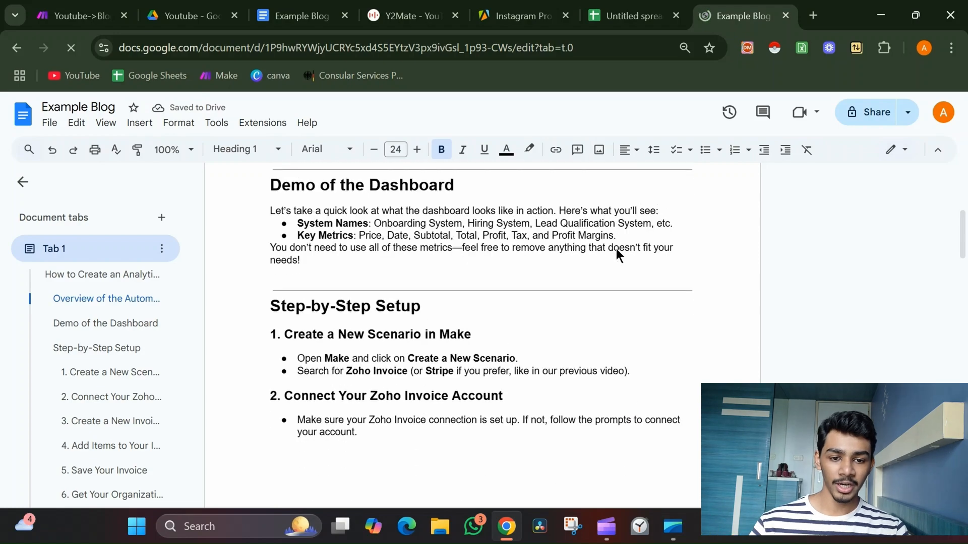
pyautogui.scroll(15, 616, 249)
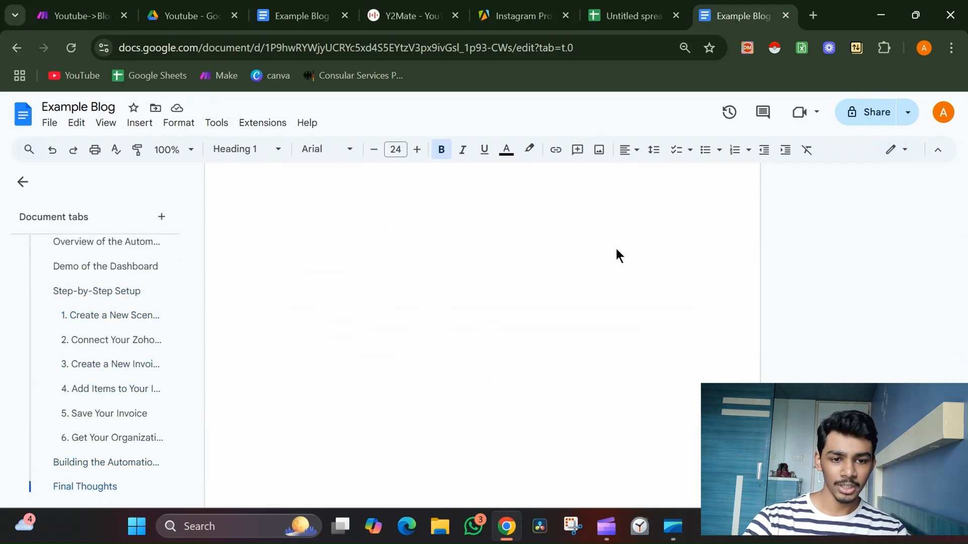
pyautogui.scroll(12, 615, 246)
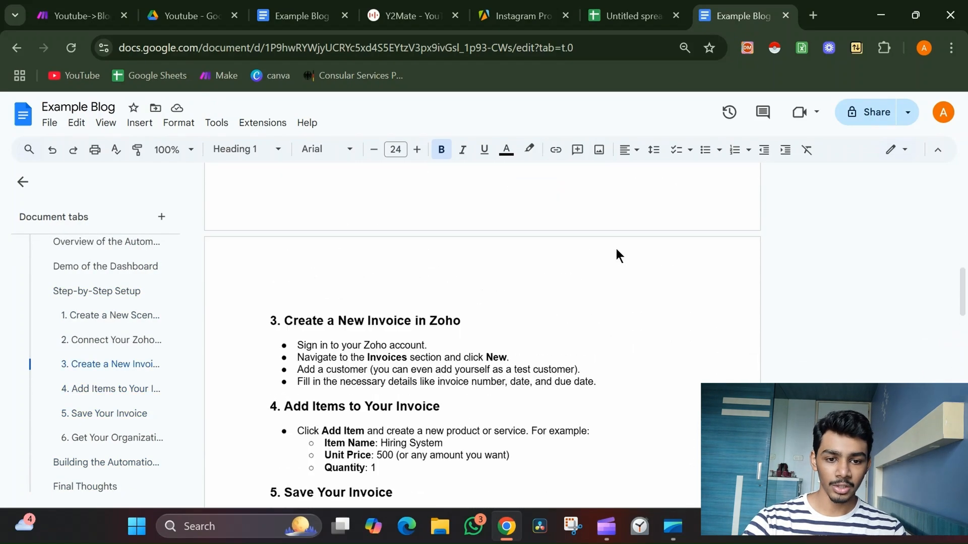
pyautogui.scroll(5, 616, 249)
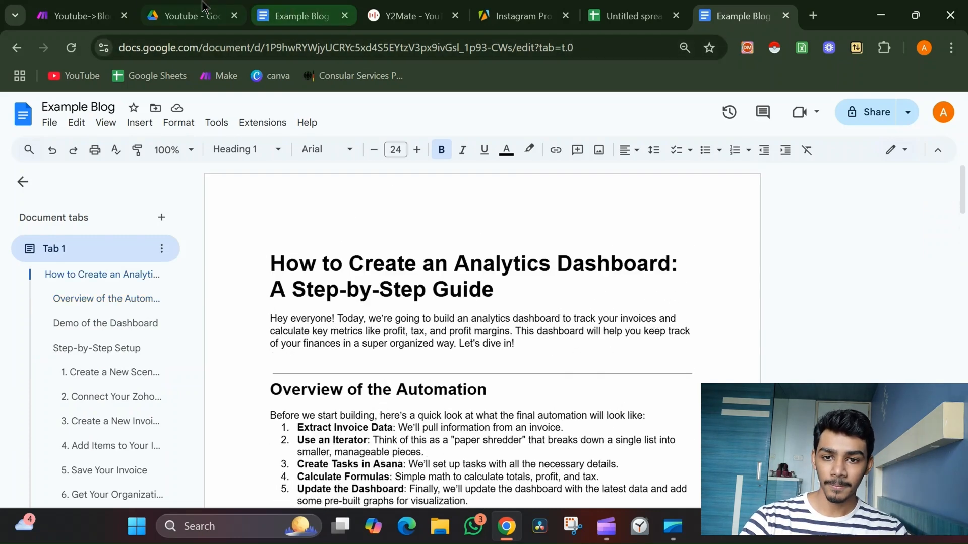
pyautogui.click(82, 12)
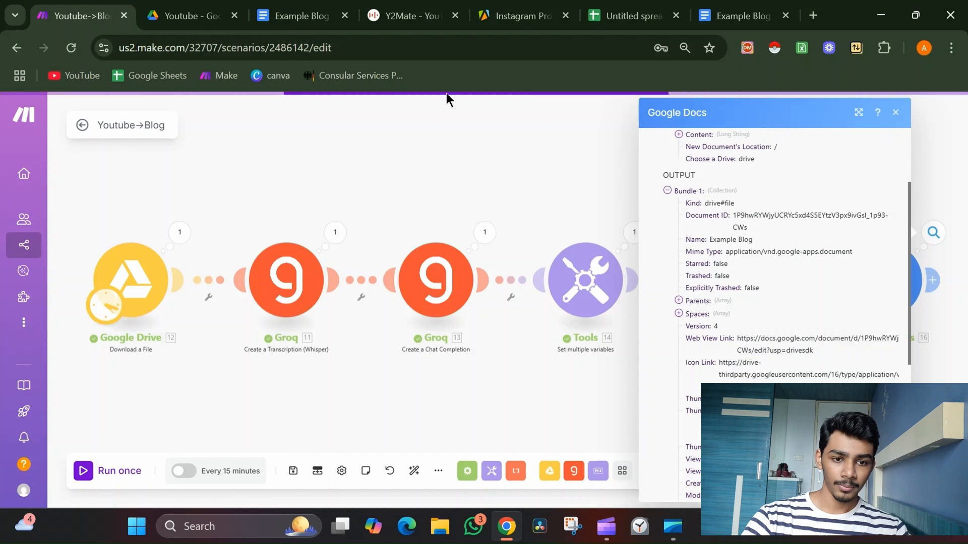
# Open the Groq chat-completion module's output and read through the generated blog result text.
pyautogui.click(485, 235)
pyautogui.click(584, 280)
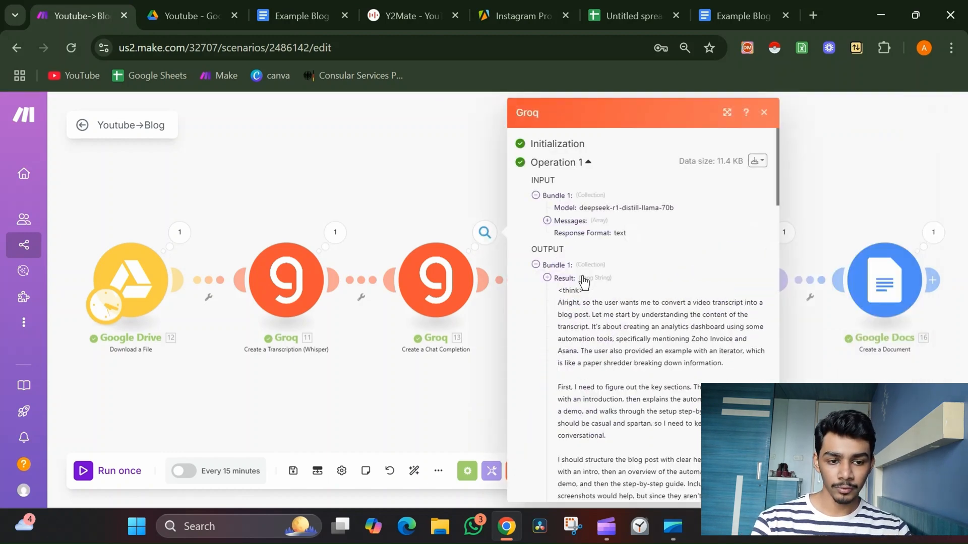
pyautogui.scroll(-15, 674, 295)
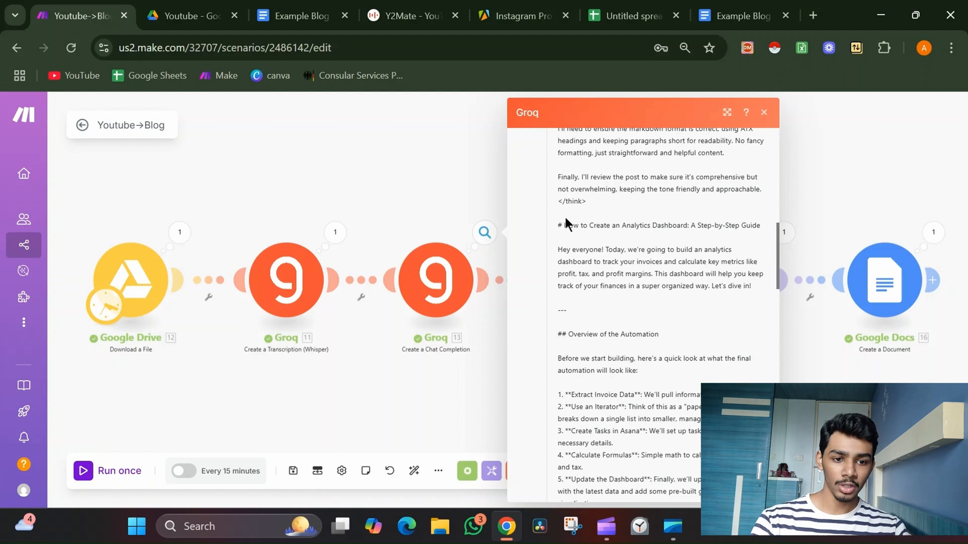
pyautogui.moveTo(557, 224); pyautogui.dragTo(603, 239)
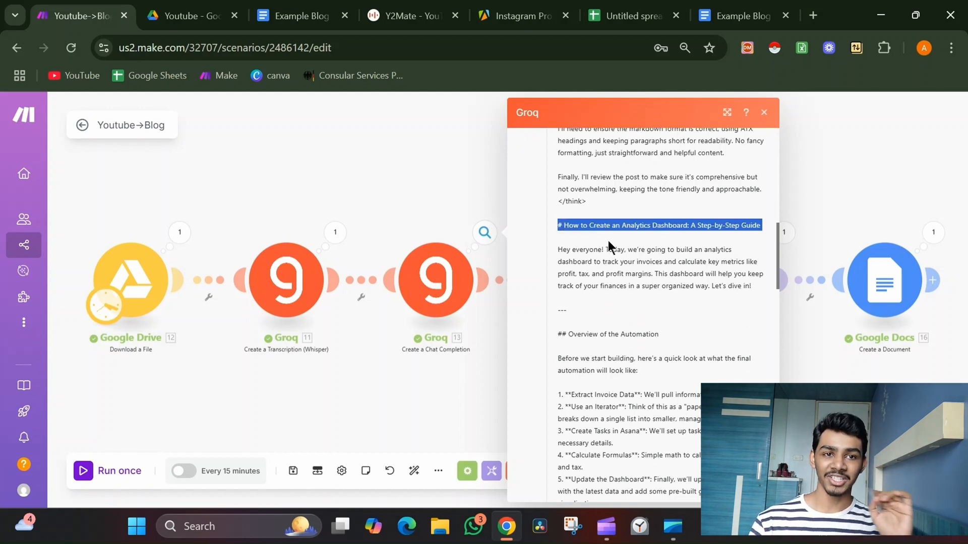
pyautogui.click(628, 216)
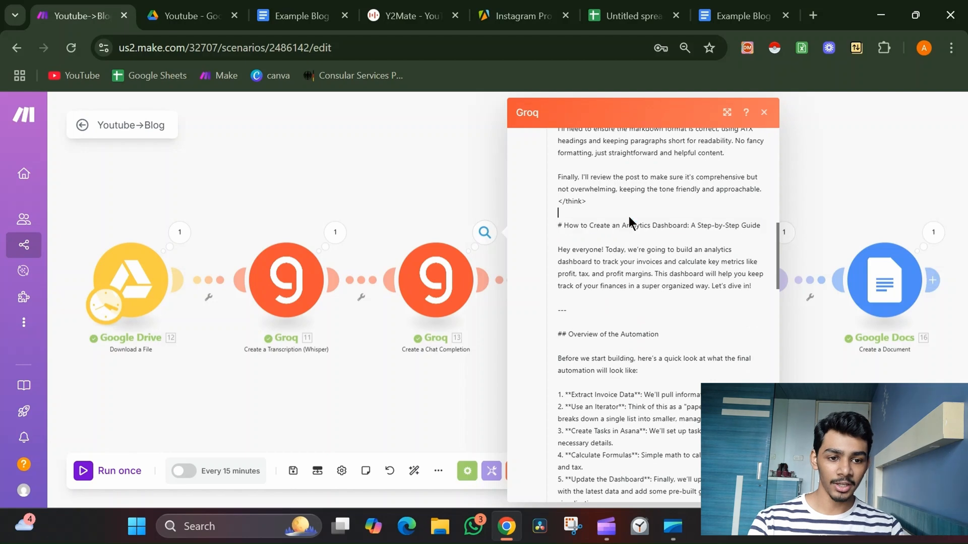
pyautogui.moveTo(557, 225); pyautogui.dragTo(658, 333)
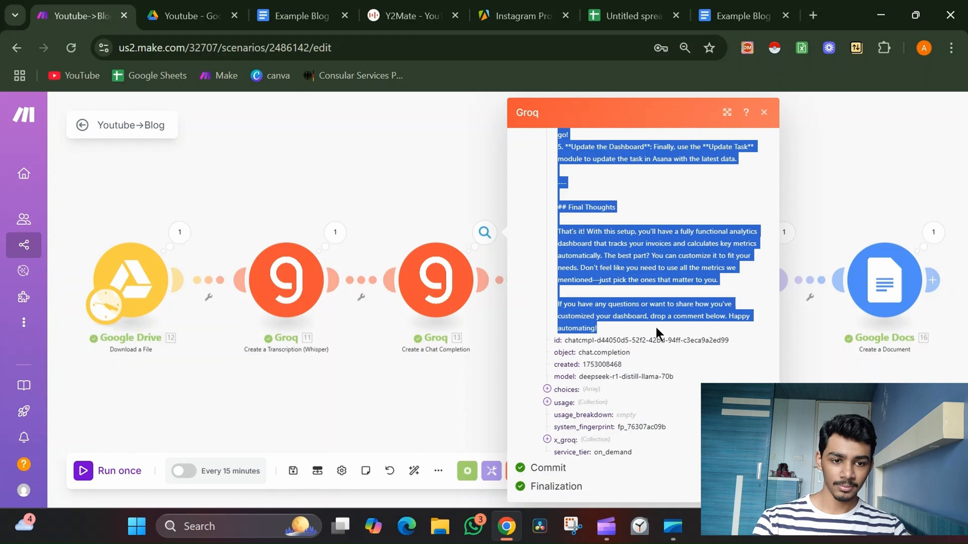
pyautogui.click(467, 405)
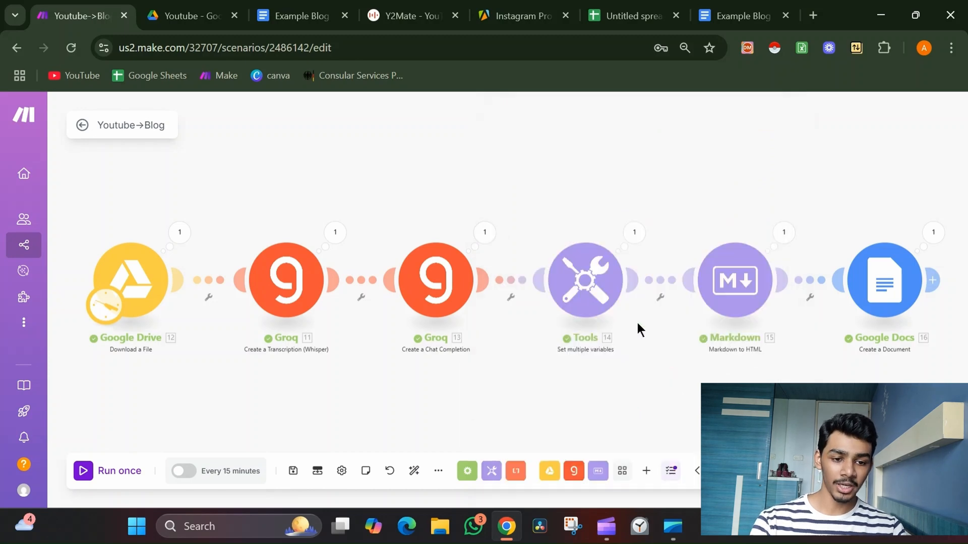
# Inspect the Tools module's output bundle and read the split blog text with its Markdown headings.
pyautogui.moveTo(637, 326); pyautogui.dragTo(304, 324)
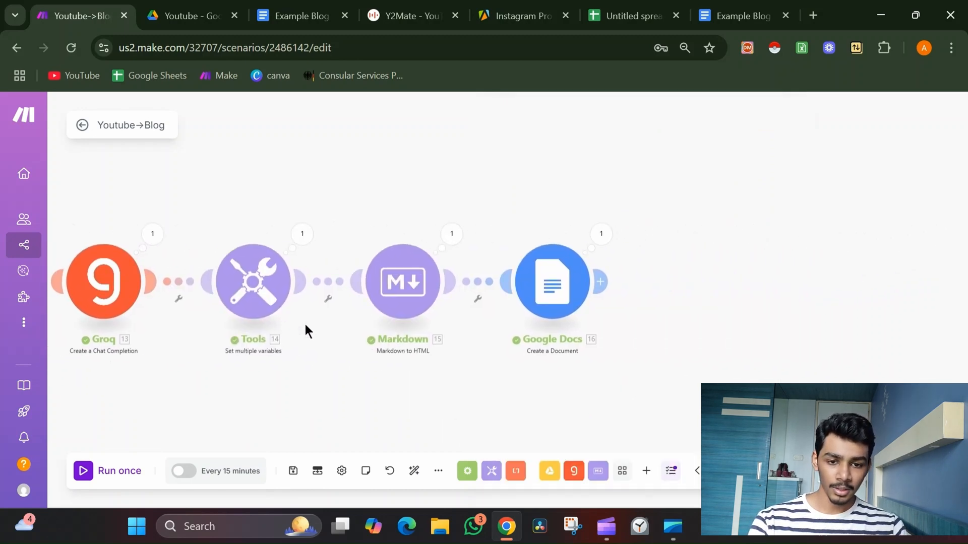
pyautogui.click(303, 236)
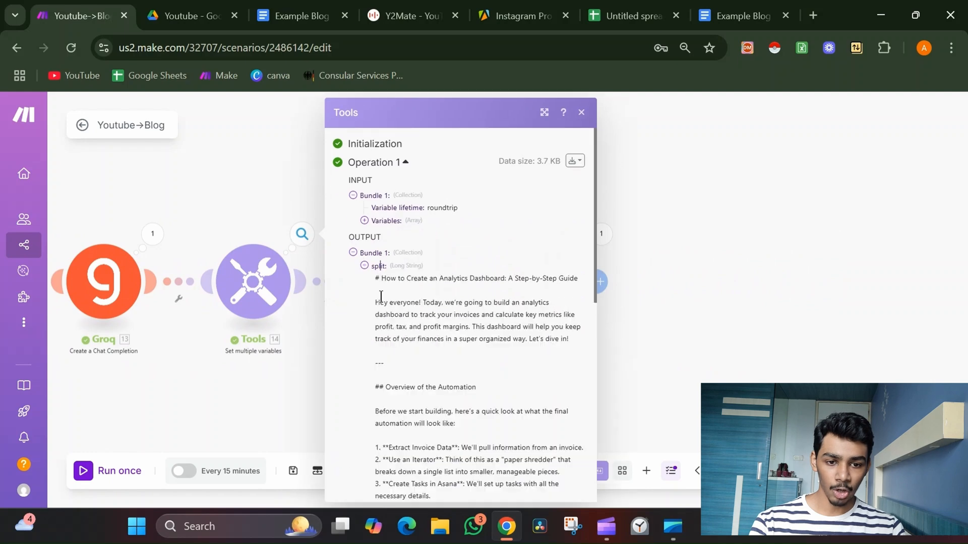
pyautogui.click(688, 376)
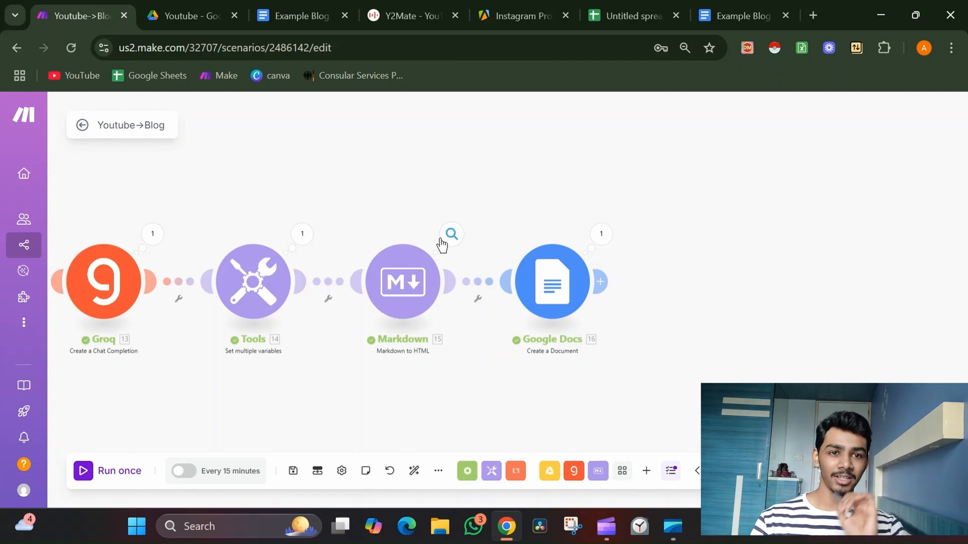
pyautogui.click(303, 236)
pyautogui.click(391, 297)
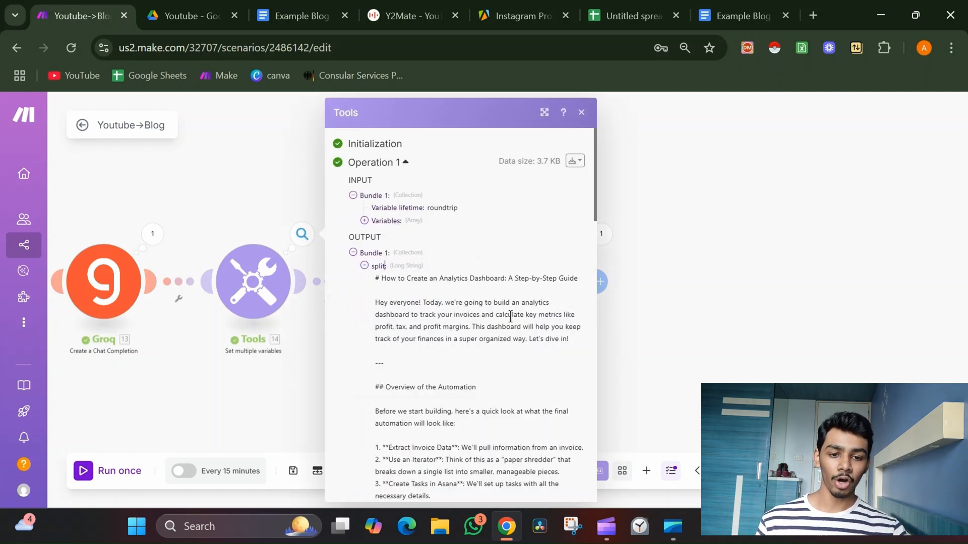
pyautogui.scroll(-1, 510, 316)
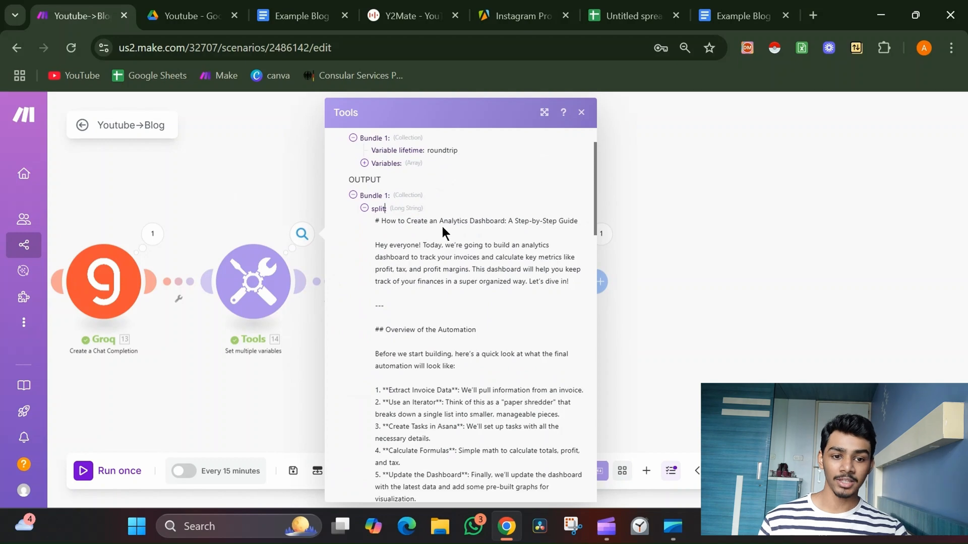
pyautogui.click(378, 245)
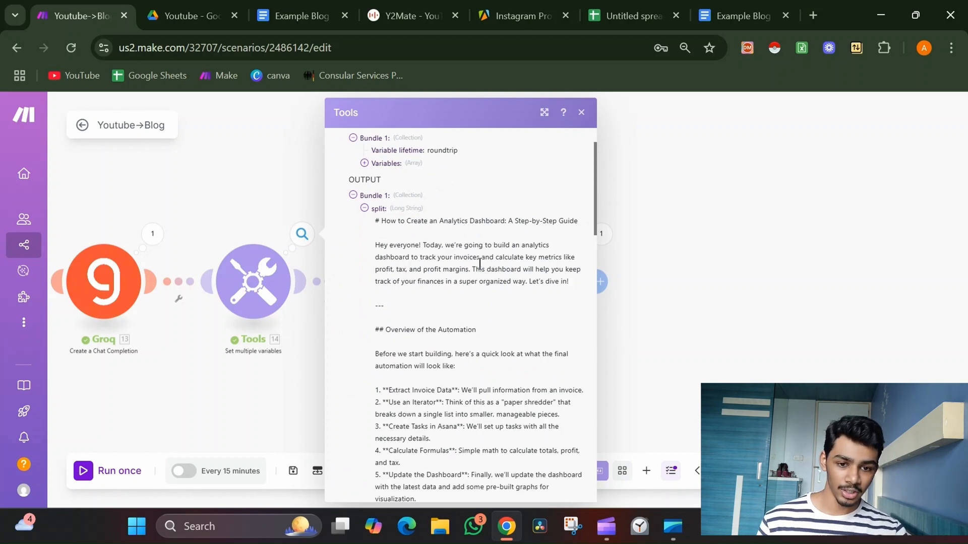
pyautogui.scroll(-1, 473, 263)
pyautogui.moveTo(385, 273); pyautogui.dragTo(489, 287)
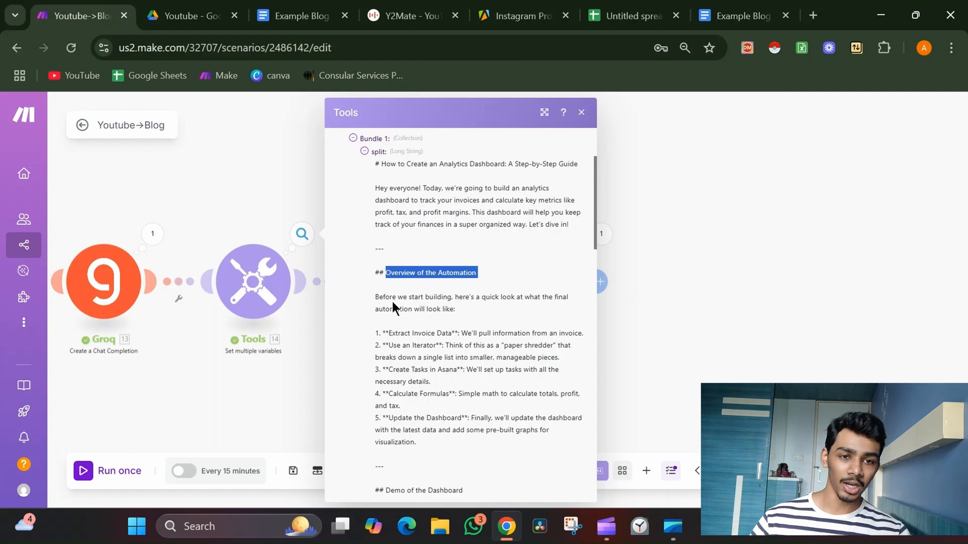
pyautogui.click(722, 214)
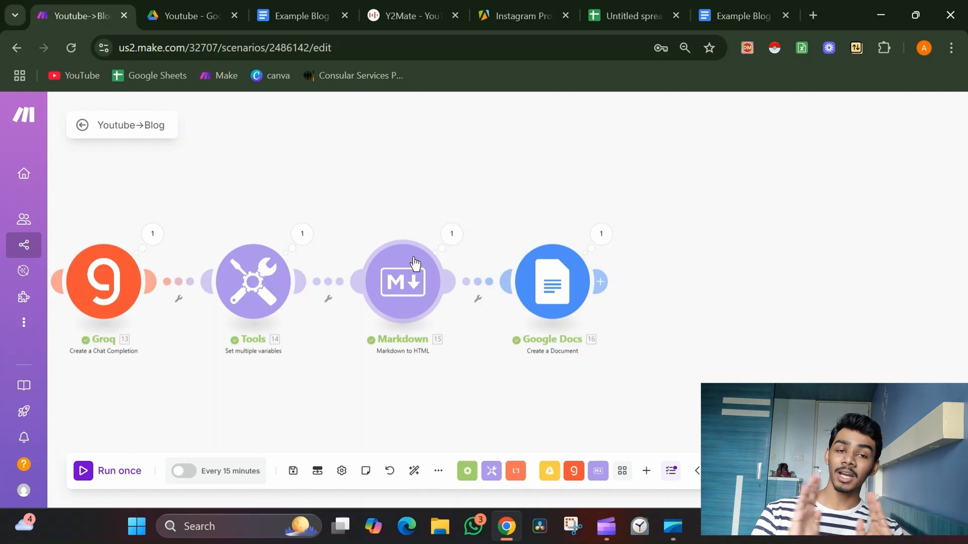
# Open the Markdown module's output, then compare it with the Tools module's split text.
pyautogui.click(451, 235)
pyautogui.click(566, 295)
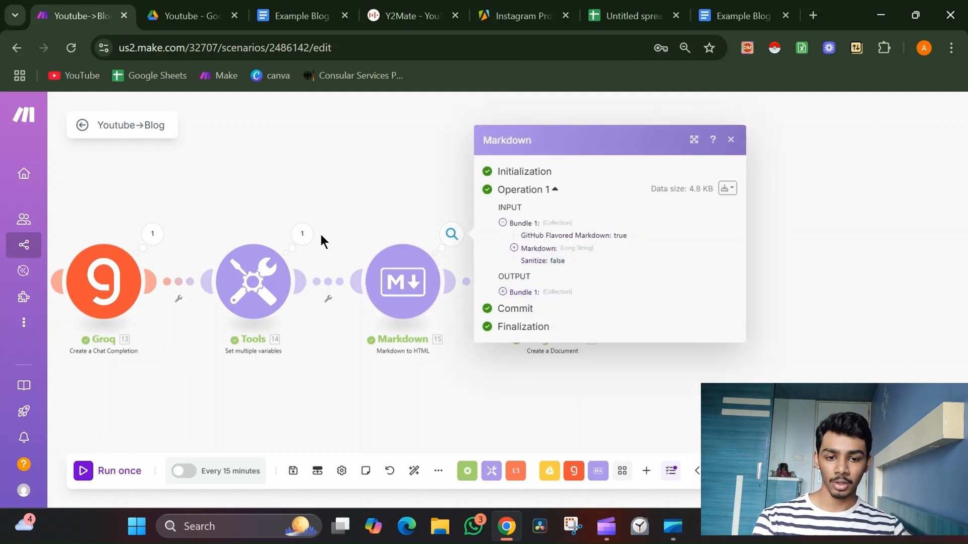
pyautogui.click(302, 235)
pyautogui.click(376, 295)
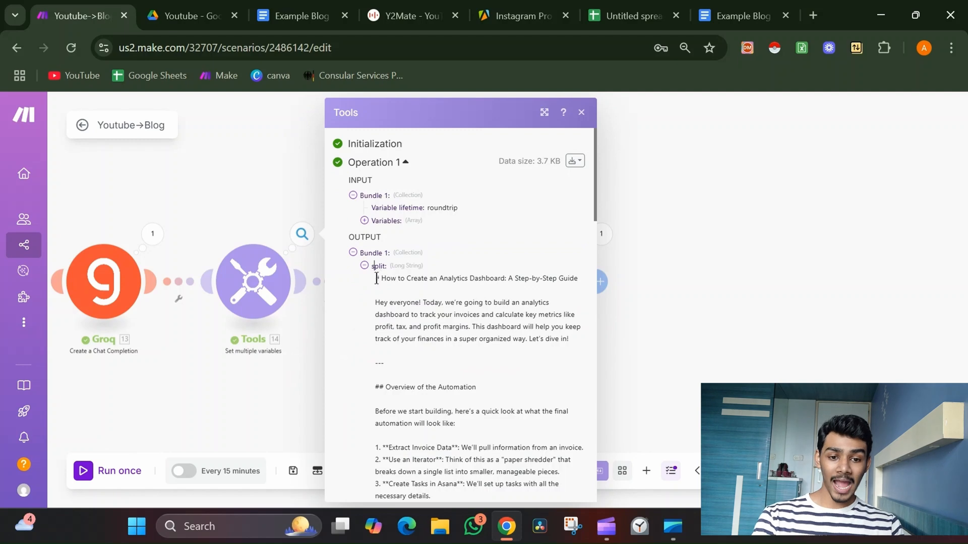
pyautogui.moveTo(375, 279); pyautogui.dragTo(462, 304)
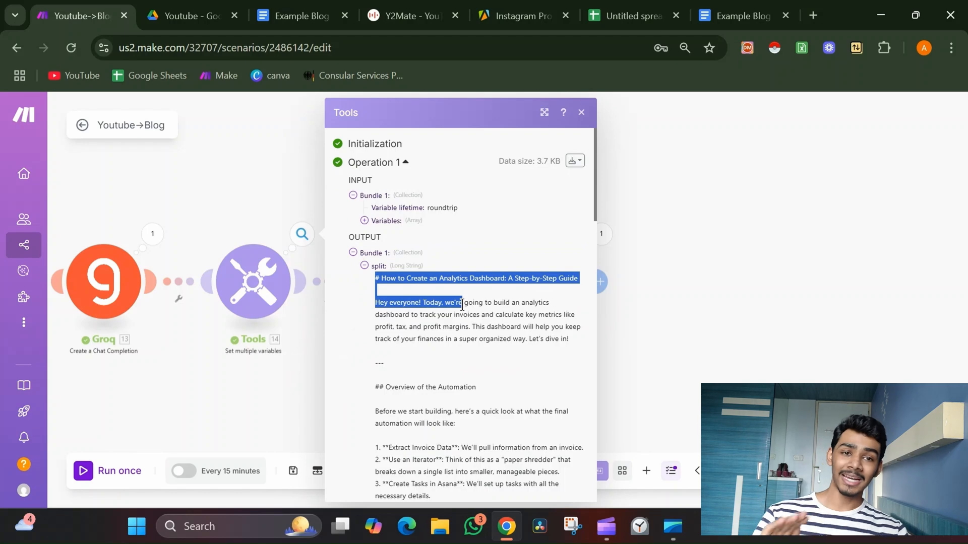
pyautogui.click(625, 240)
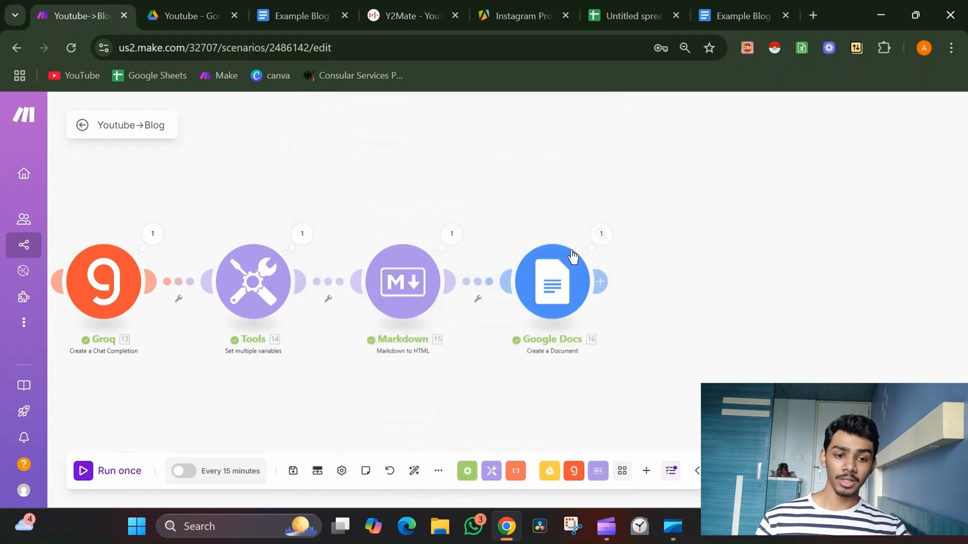
# Switch to the Example Blog document tab, scroll through its formatted headings, and go back to the scenario.
pyautogui.click(740, 16)
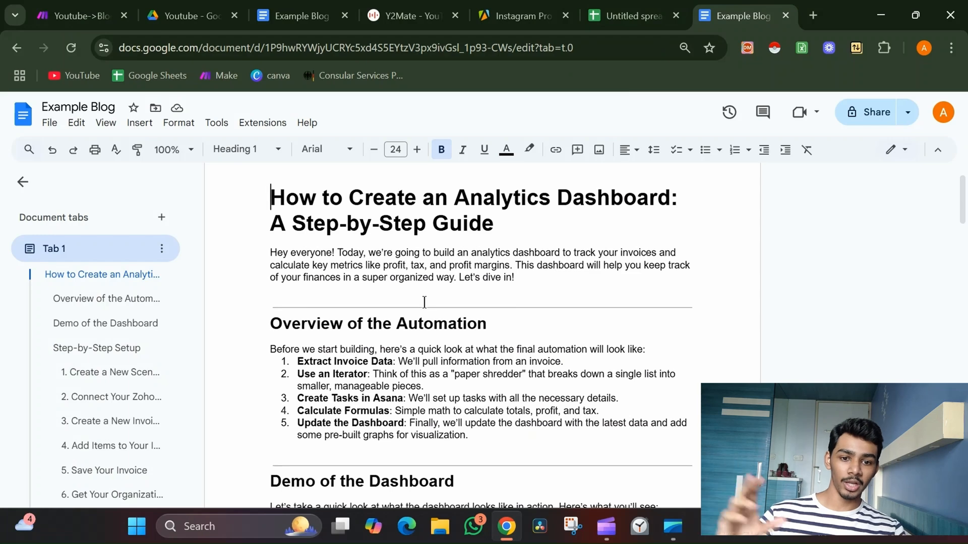
pyautogui.scroll(-1, 425, 302)
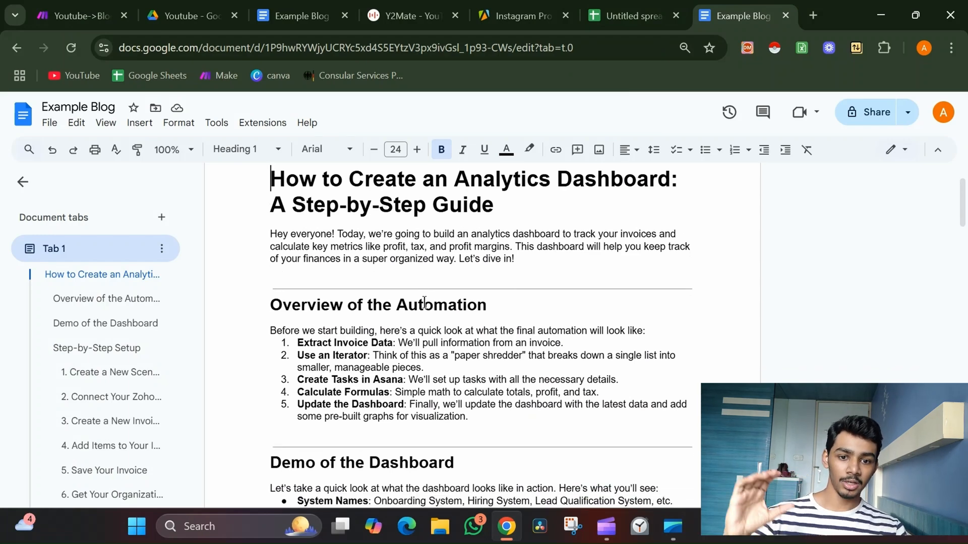
pyautogui.click(403, 259)
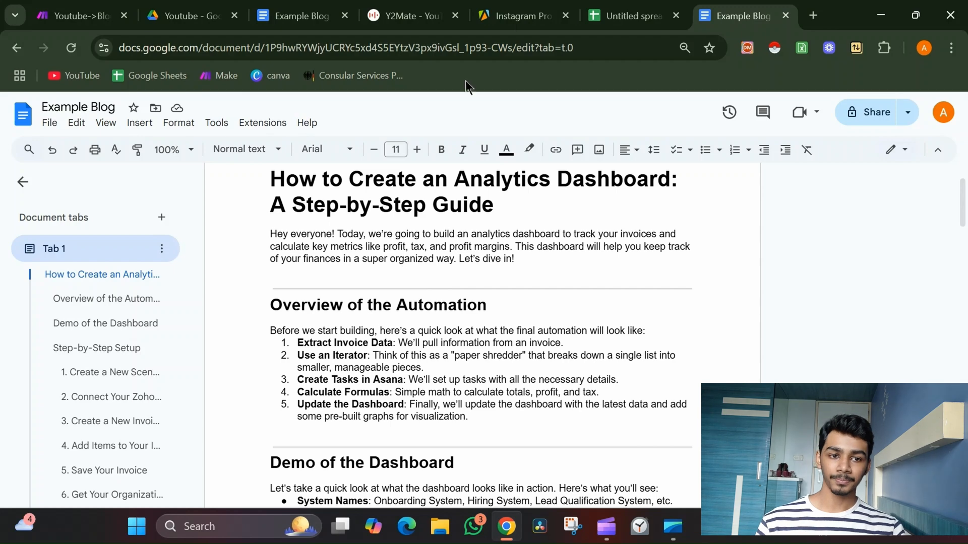
pyautogui.click(106, 11)
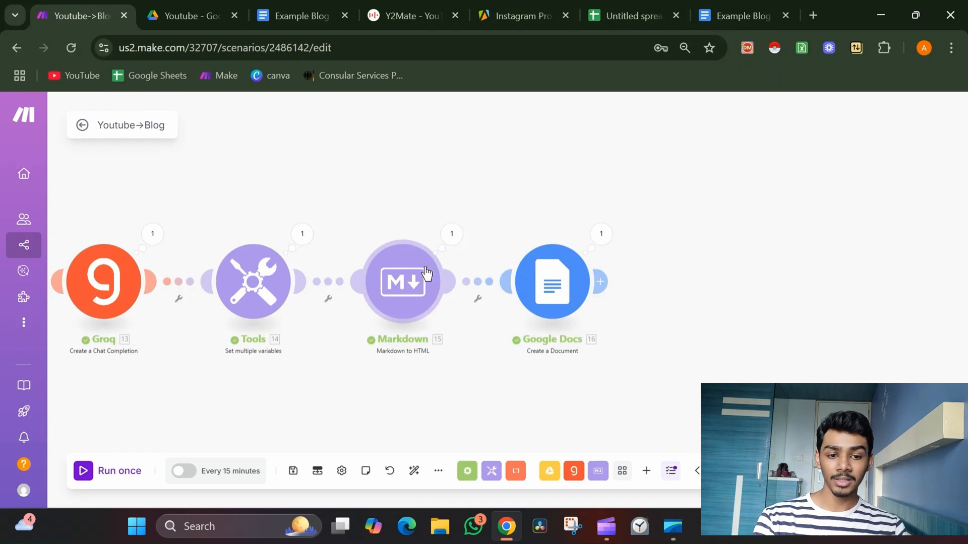
# Expand the Markdown module's HTML output and scroll through the generated HTML tags.
pyautogui.click(452, 235)
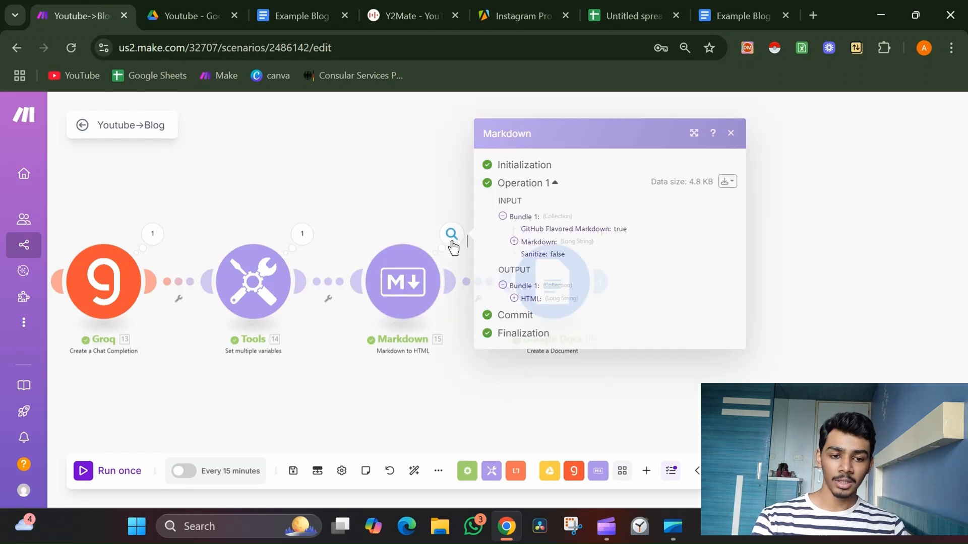
pyautogui.click(539, 298)
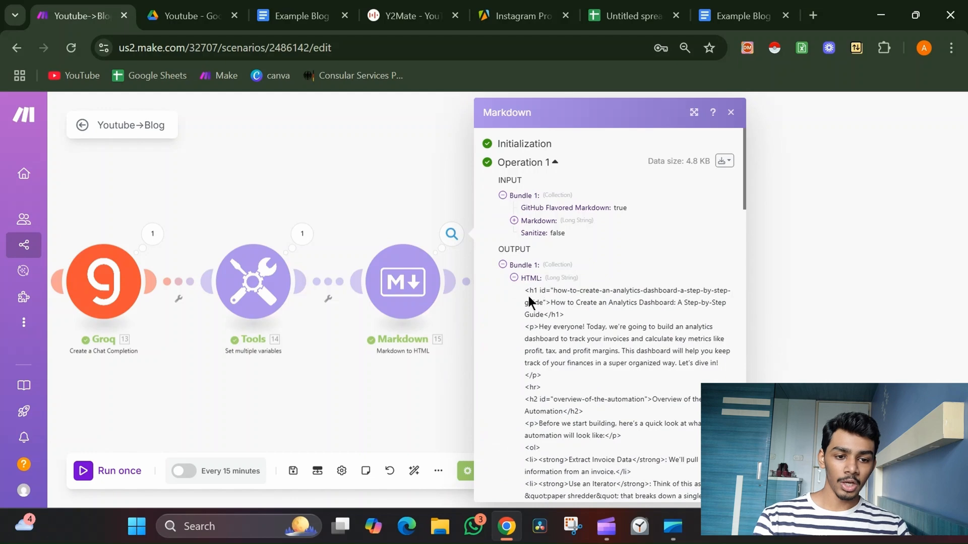
pyautogui.moveTo(526, 291); pyautogui.dragTo(572, 301)
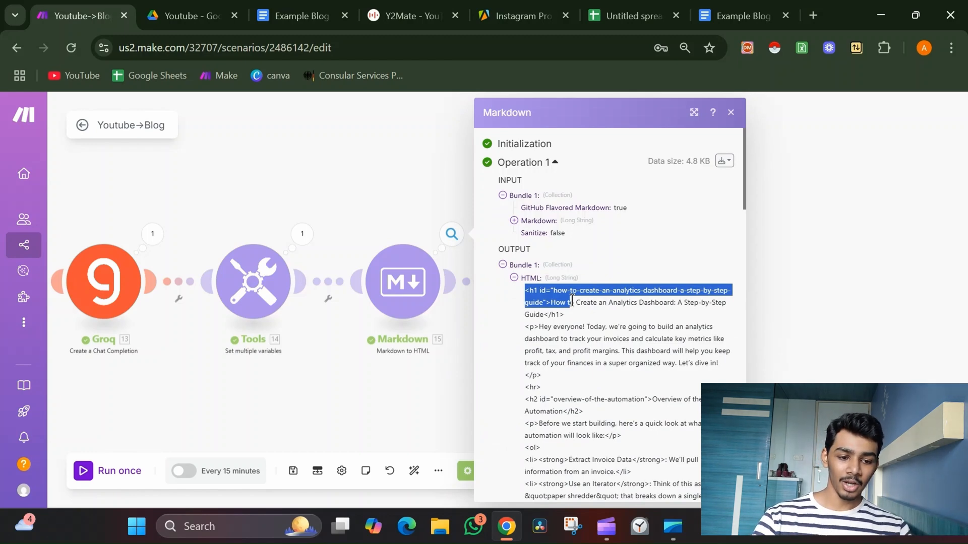
pyautogui.scroll(-10, 600, 351)
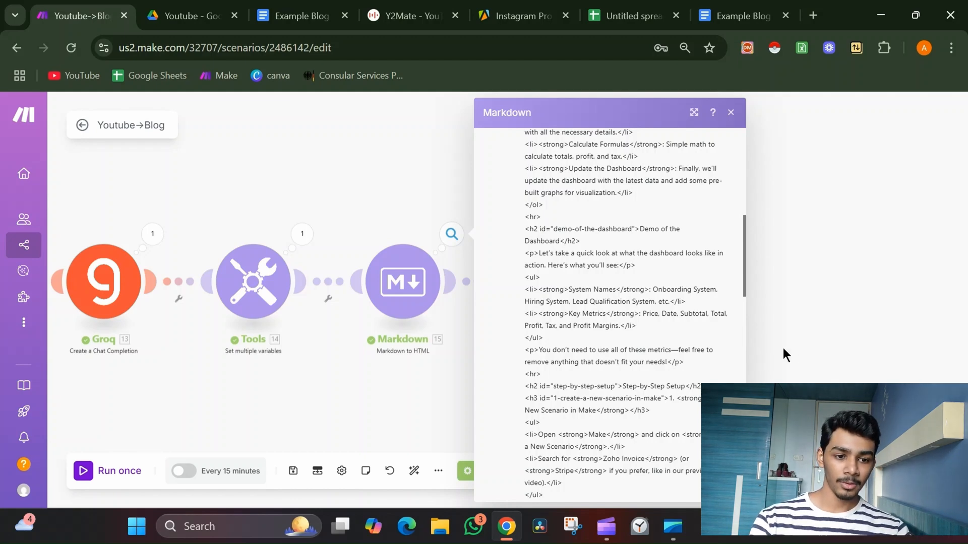
pyautogui.click(804, 339)
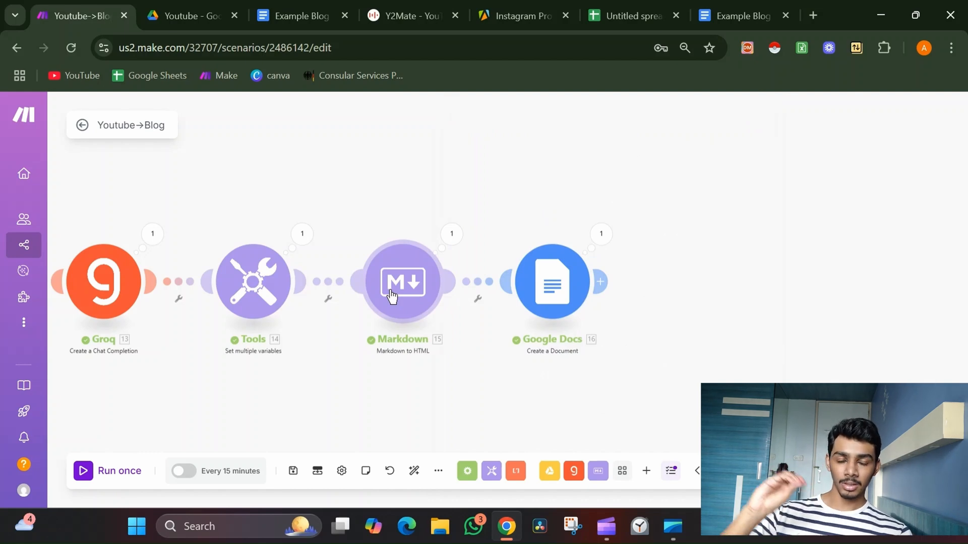
# Review the Google Docs module's Name and Content settings against the Example Blog document, then return to the scenario's start.
pyautogui.click(552, 281)
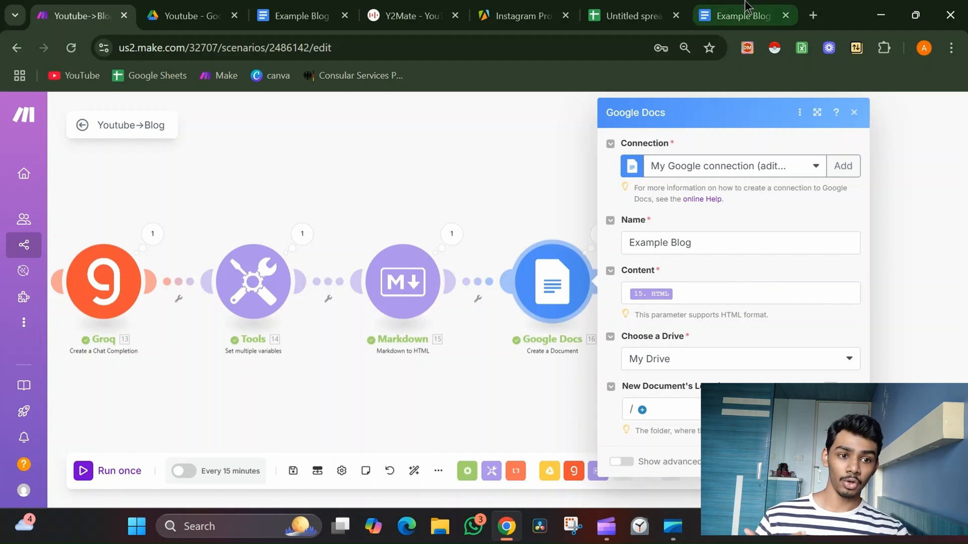
pyautogui.click(744, 15)
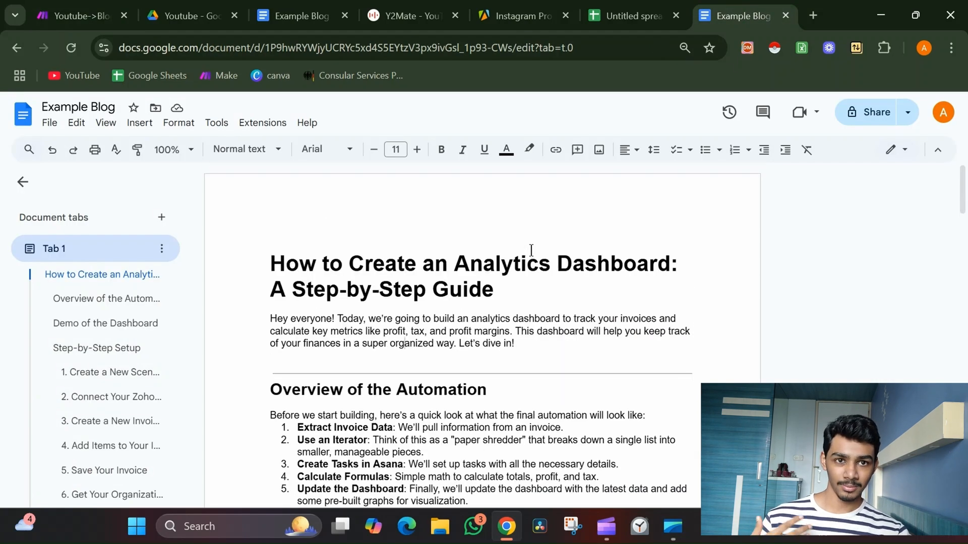
pyautogui.scroll(-2, 531, 251)
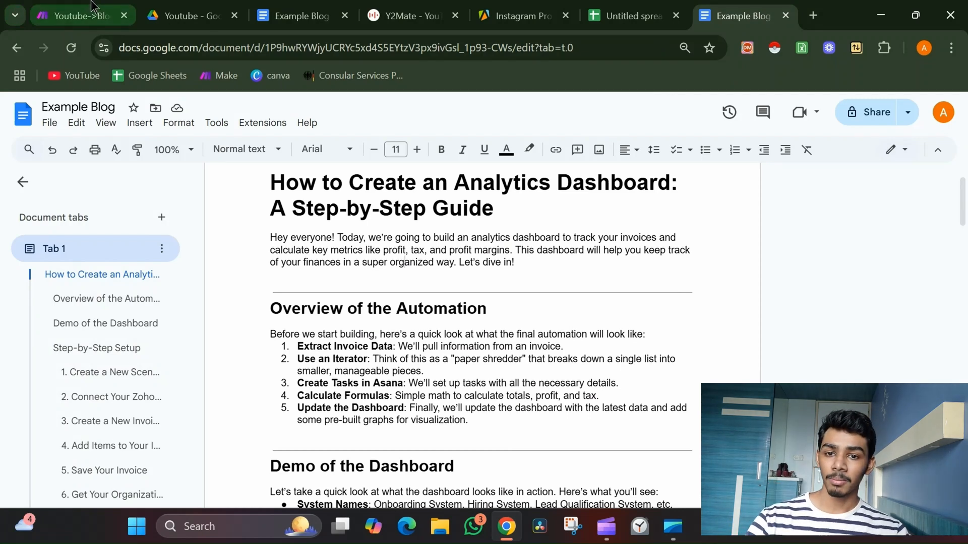
pyautogui.click(76, 15)
pyautogui.click(355, 205)
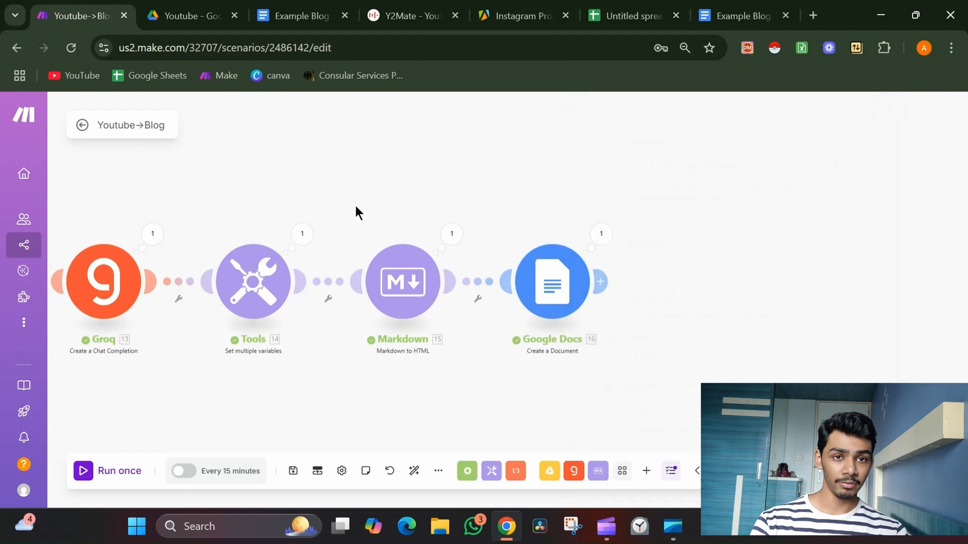
pyautogui.moveTo(355, 206); pyautogui.dragTo(830, 164)
pyautogui.moveTo(468, 150); pyautogui.dragTo(677, 182)
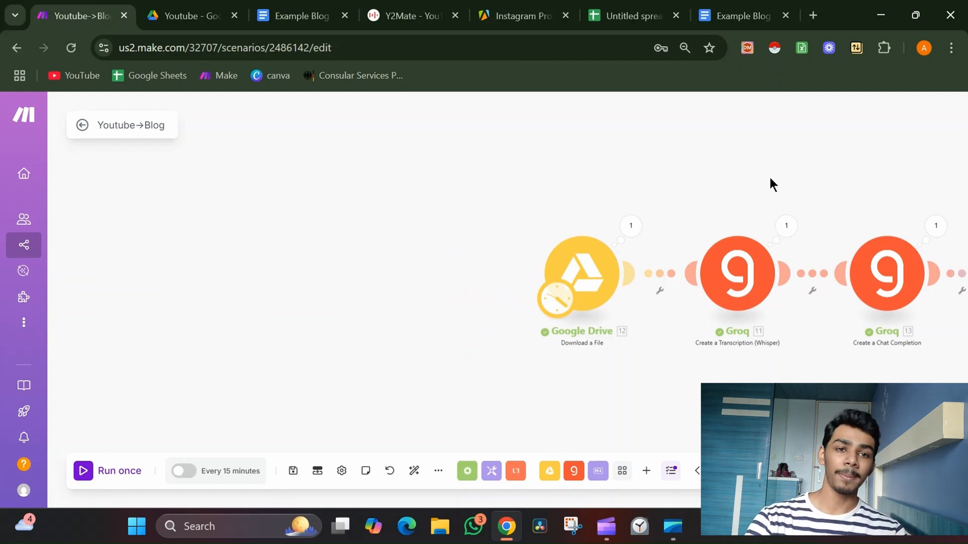
# Switch to the Apify tab, open the Apify Store, and browse the listed actors.
pyautogui.click(558, 7)
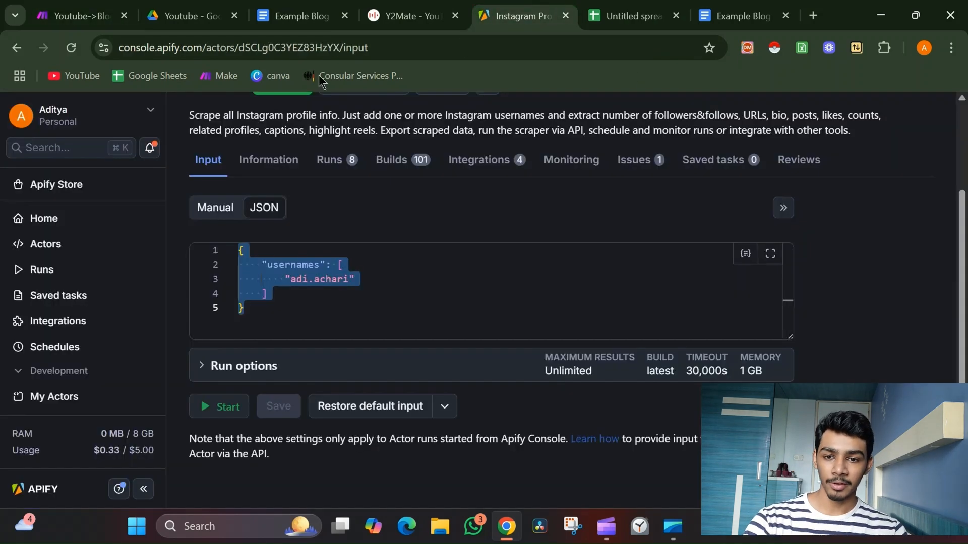
pyautogui.click(46, 219)
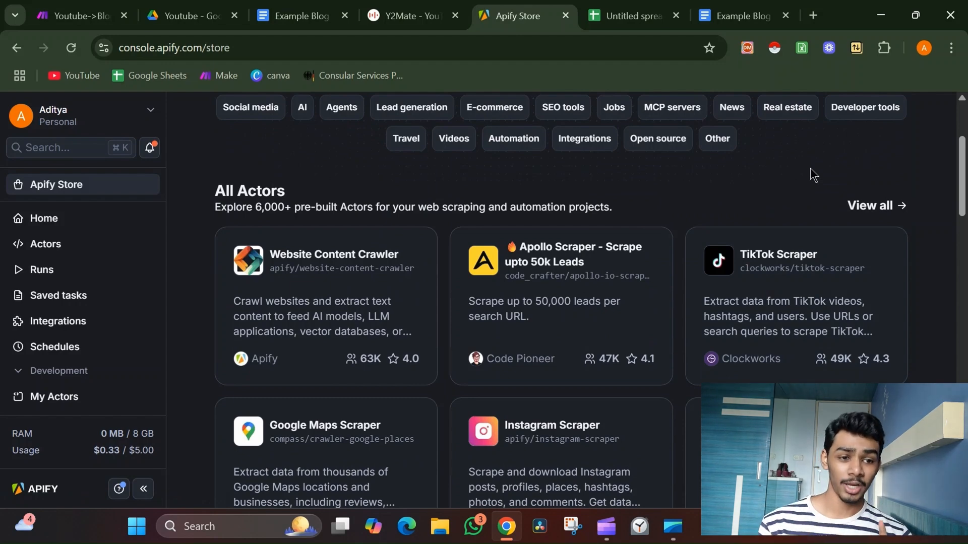
pyautogui.scroll(-2, 811, 170)
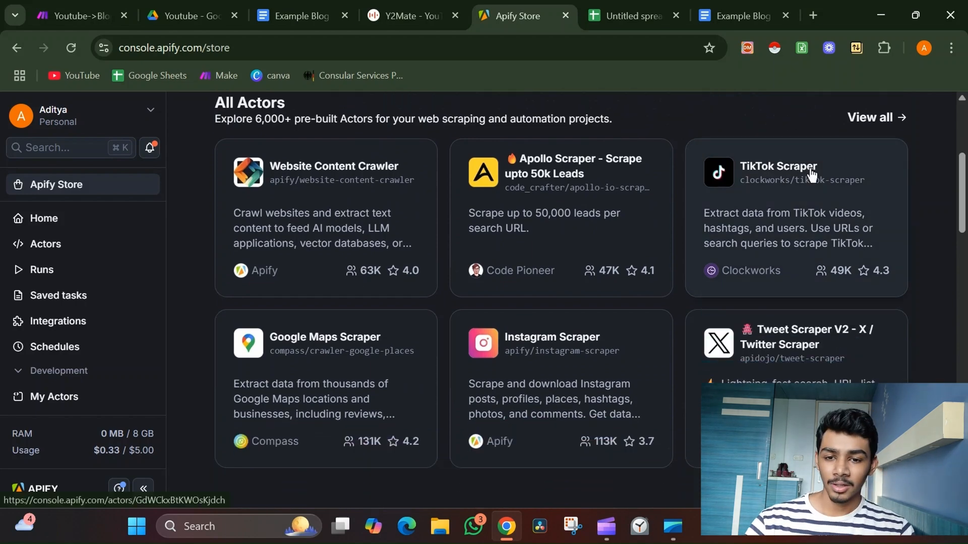
# Search the Apify Store for youtube actors.
pyautogui.scroll(2, 810, 173)
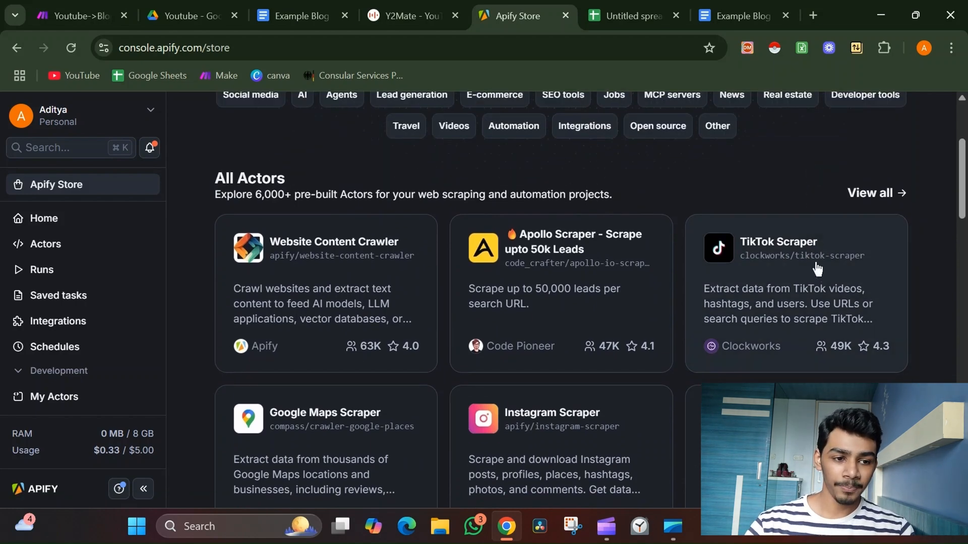
pyautogui.scroll(3, 817, 270)
pyautogui.click(619, 195)
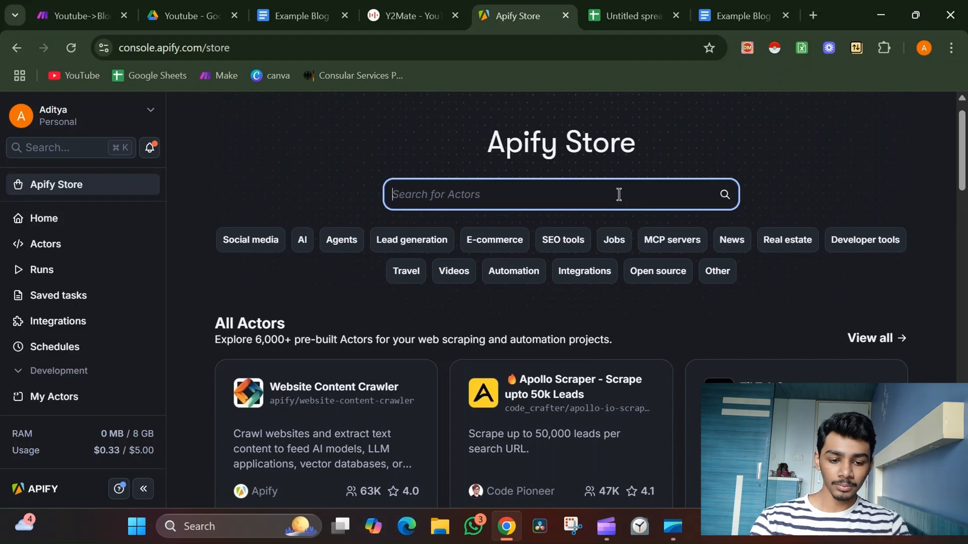
pyautogui.write('youtube')
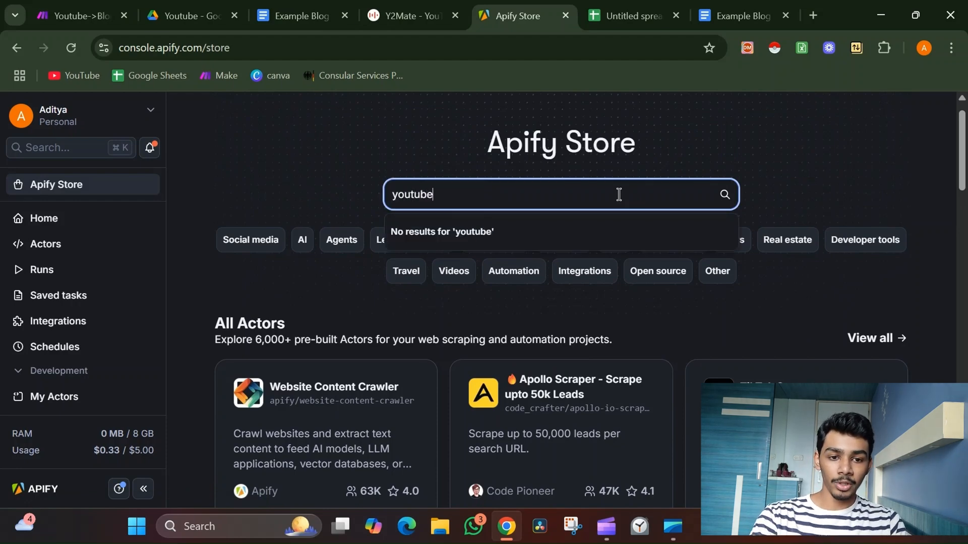
pyautogui.press('Return')
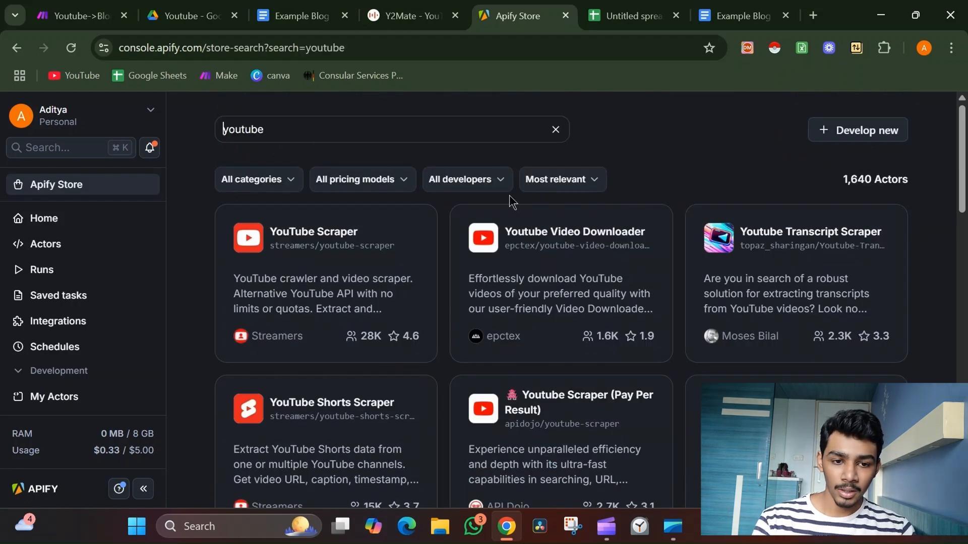
# Open the Youtube Transcript Scraper actor and select its example start URL.
pyautogui.click(784, 237)
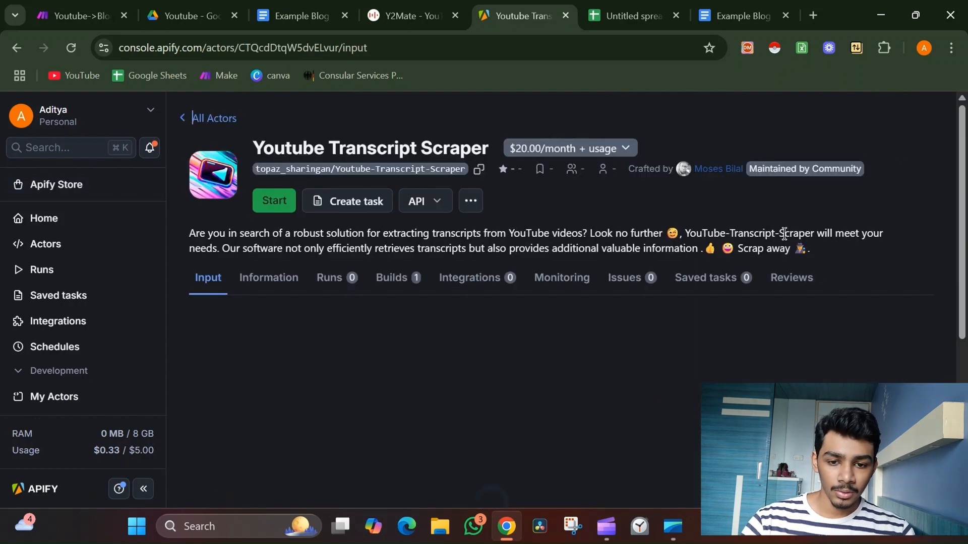
pyautogui.scroll(-2, 604, 280)
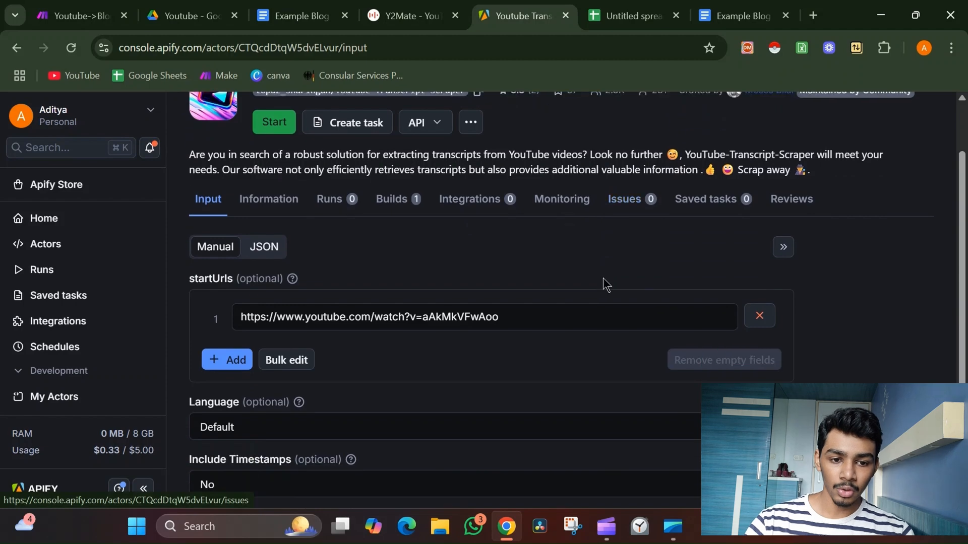
pyautogui.click(320, 307)
pyautogui.moveTo(251, 316); pyautogui.dragTo(537, 317)
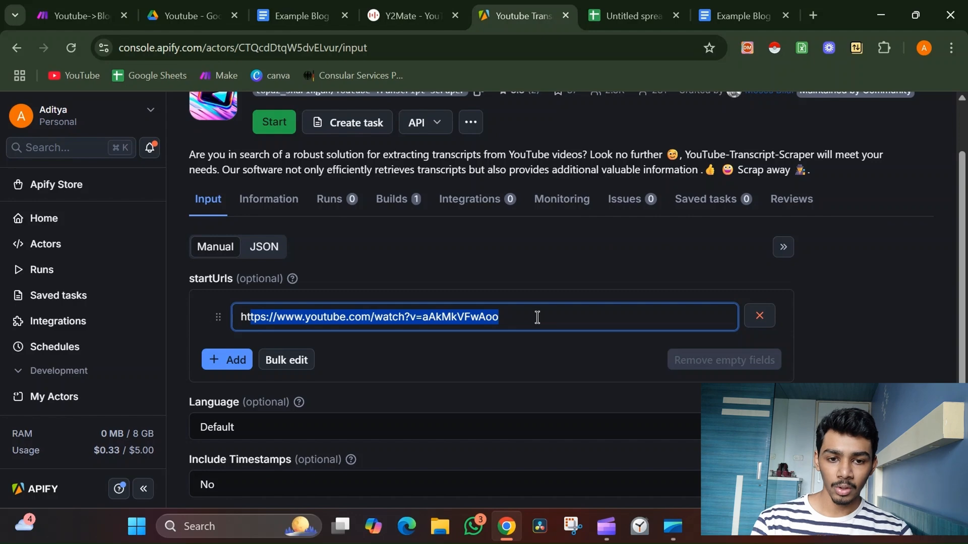
pyautogui.scroll(2, 504, 256)
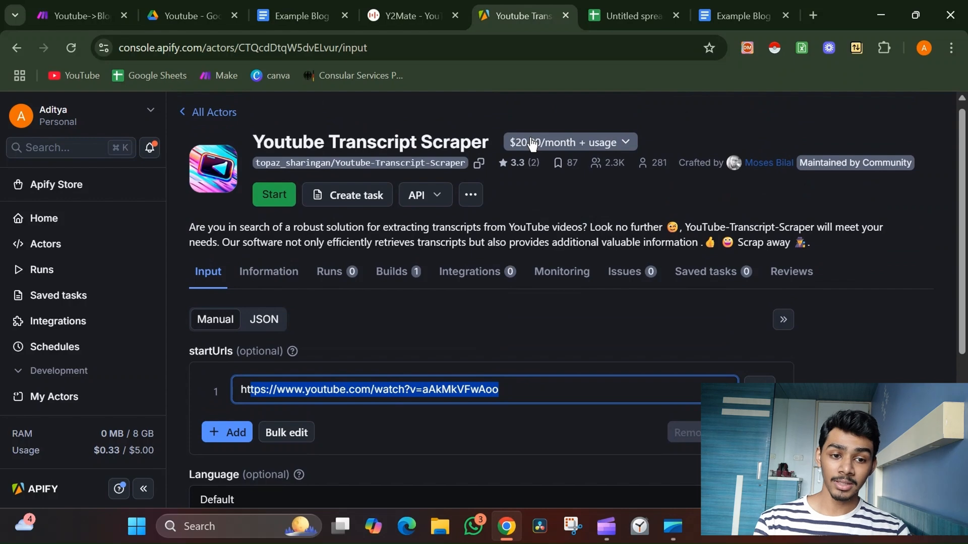
# Open the actor's rental terms and pricing, then close that dialog.
pyautogui.click(289, 197)
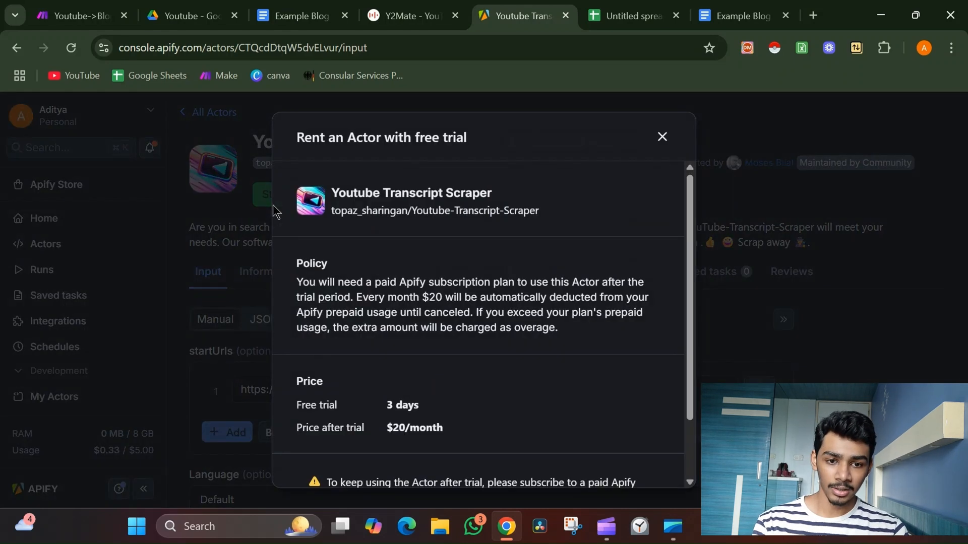
pyautogui.scroll(-2, 568, 368)
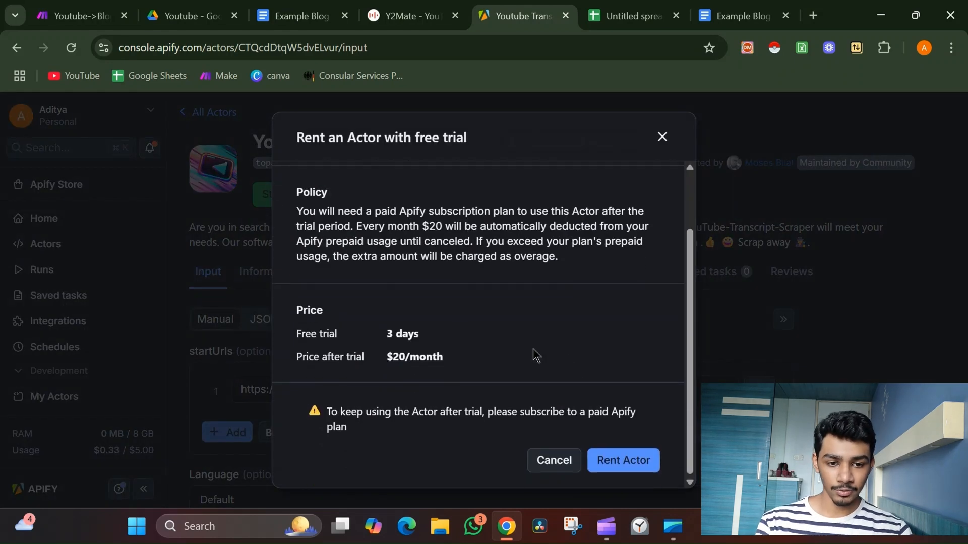
pyautogui.click(662, 137)
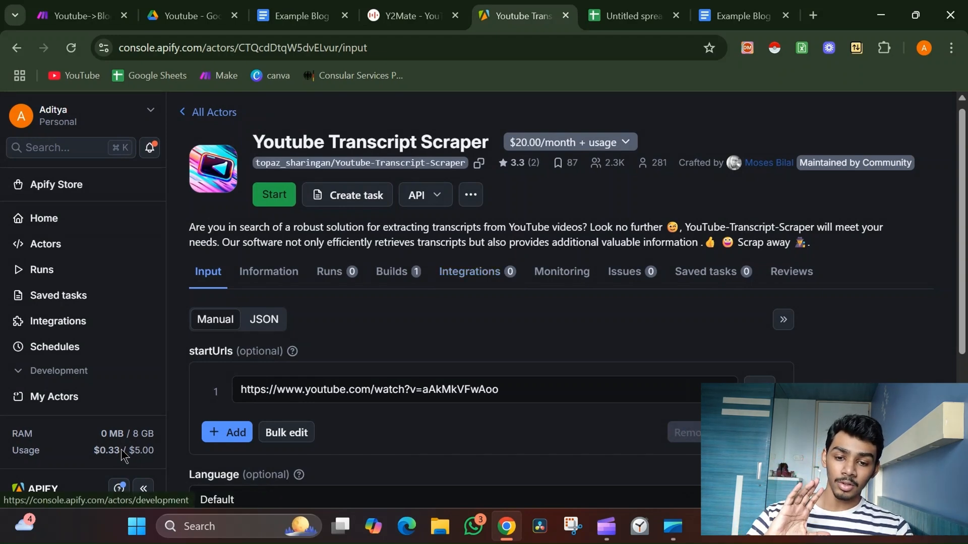
# Compare the YouTube Scraper's JSON input and pricing with the Youtube Transcript Scraper, then open the recently used Actors list.
pyautogui.moveTo(123, 456)
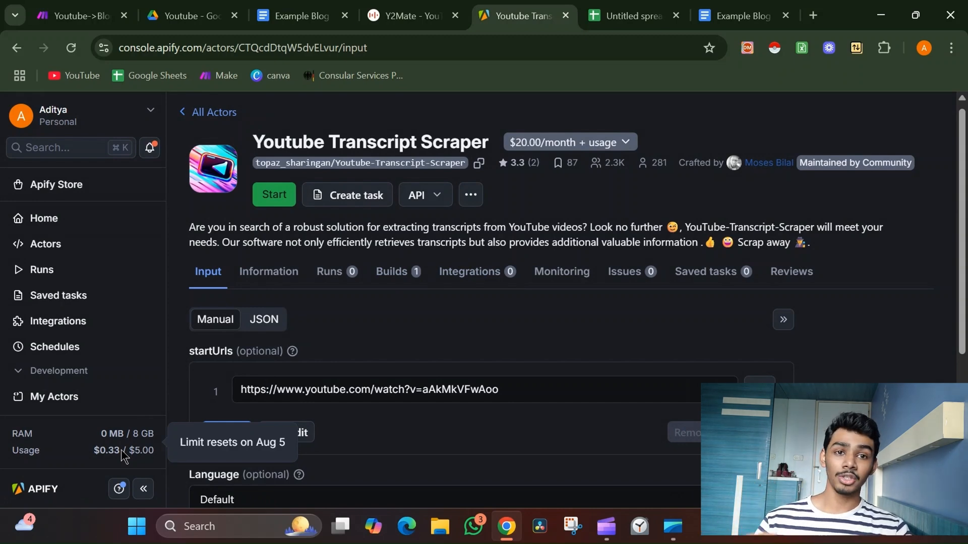
pyautogui.hscroll(-5, 487, 272)
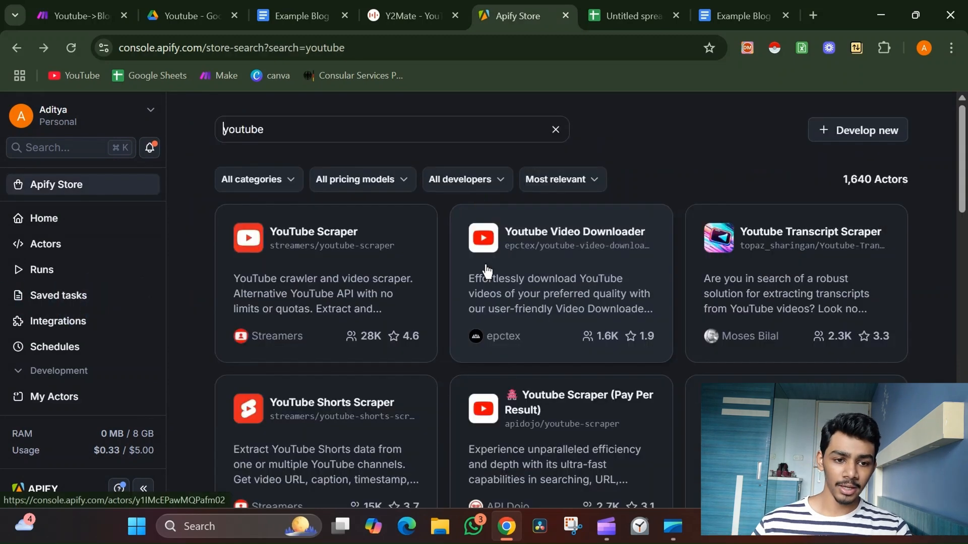
pyautogui.click(330, 326)
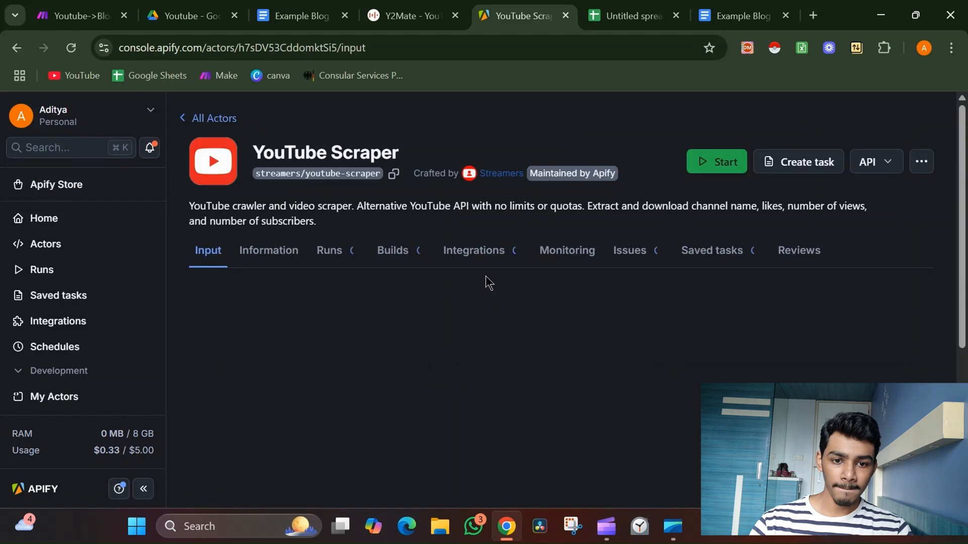
pyautogui.scroll(-3, 485, 279)
pyautogui.scroll(-1, 487, 282)
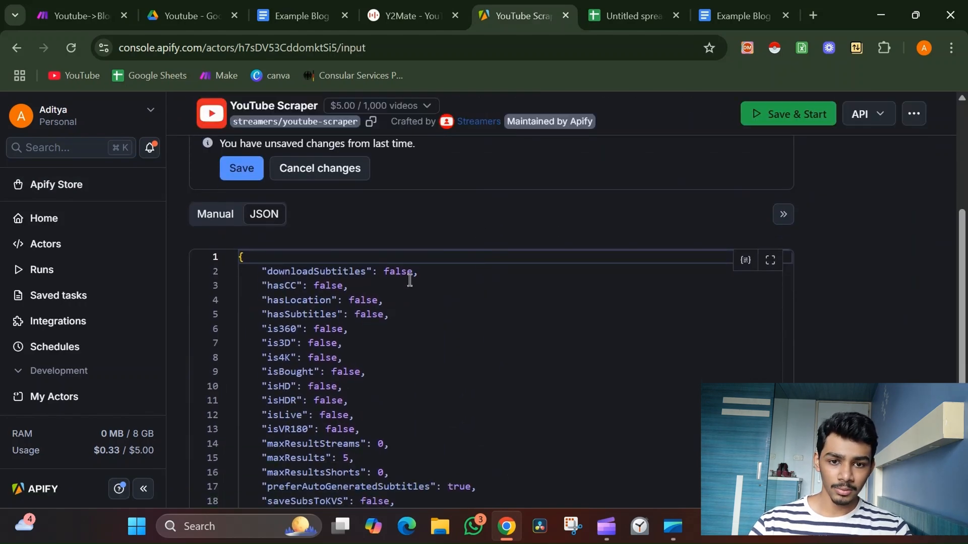
pyautogui.scroll(4, 721, 203)
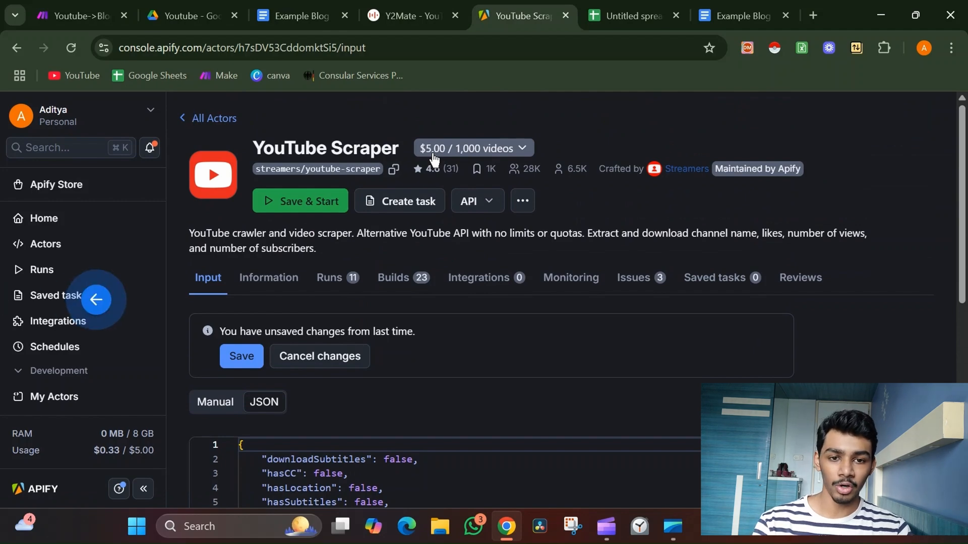
pyautogui.hotkey('alt', 'Left')
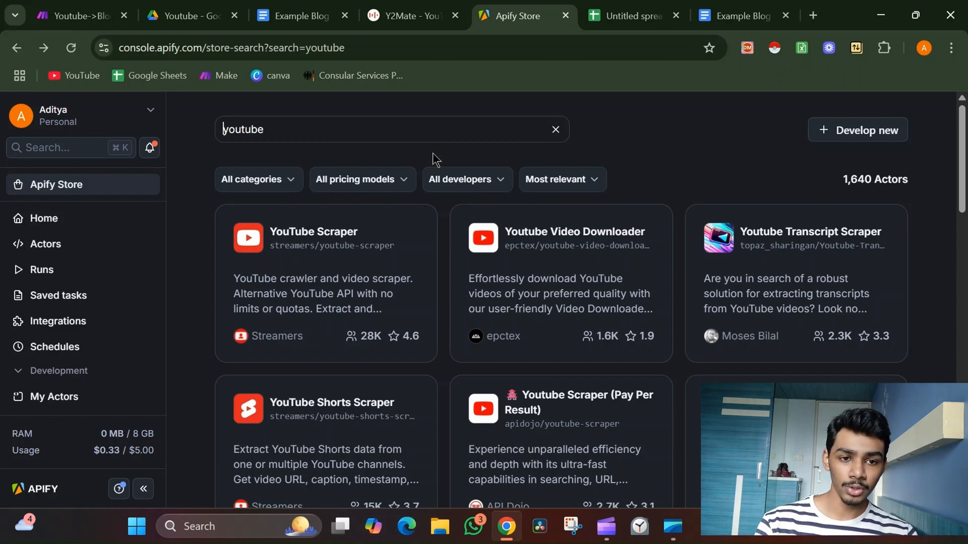
pyautogui.click(807, 242)
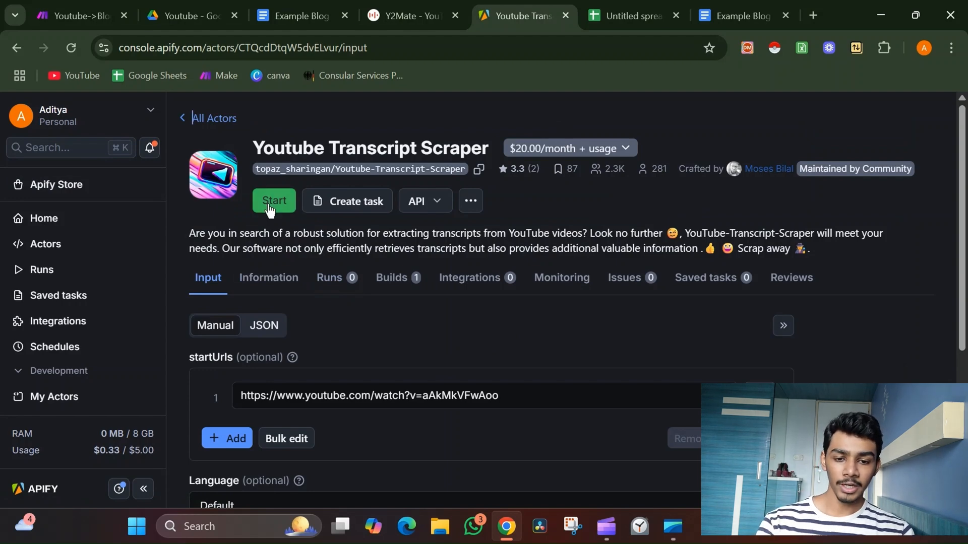
pyautogui.click(51, 248)
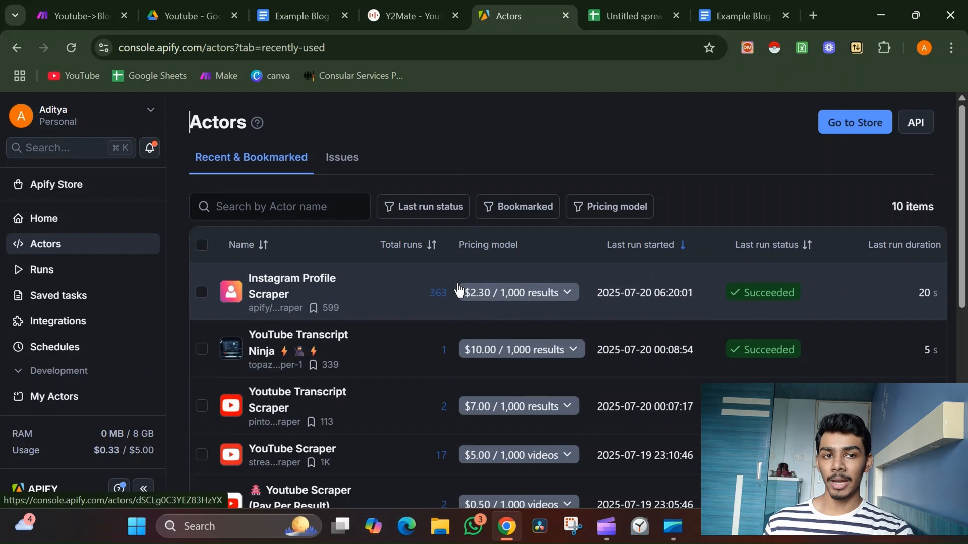
# In the Youtube->Blog scenario, add a Google Sheets Watch New Rows trigger as a new start module.
pyautogui.click(104, 15)
pyautogui.click(193, 275)
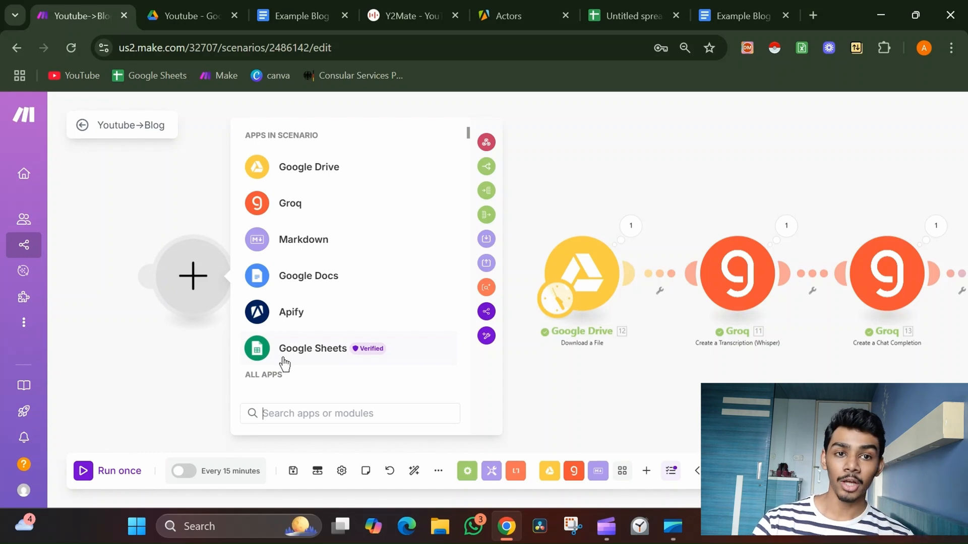
pyautogui.click(283, 355)
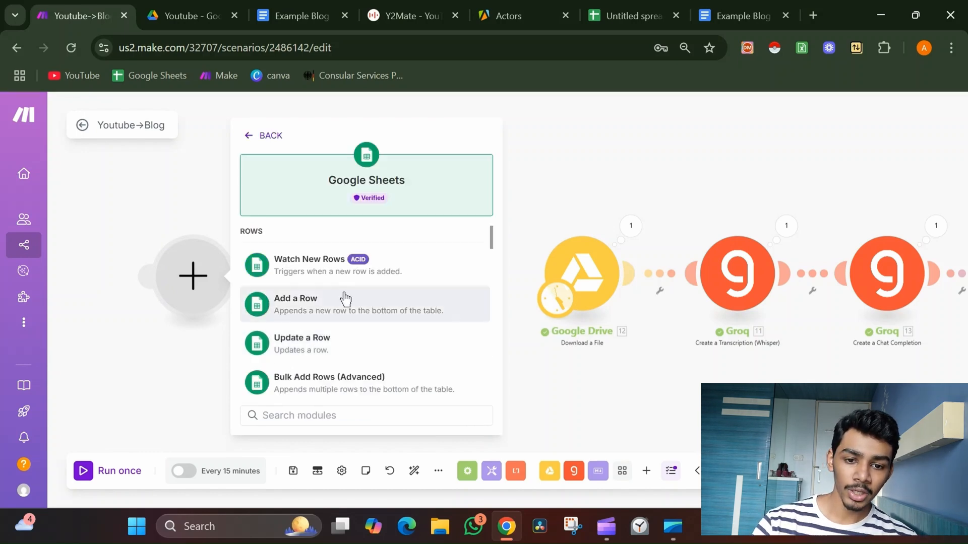
pyautogui.click(343, 274)
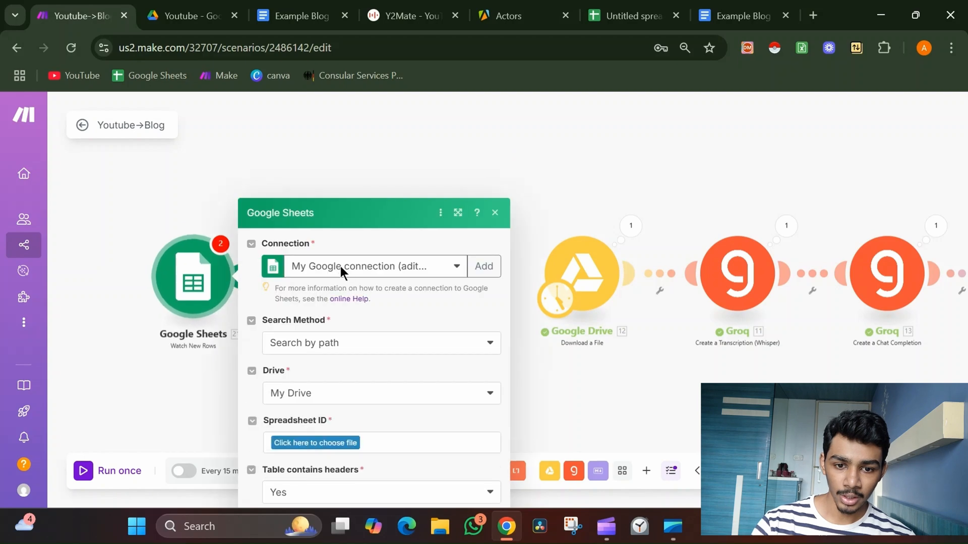
# Create a new Google Sheet with the header yt video link in cell A1 and close the Tables panel.
pyautogui.click(812, 15)
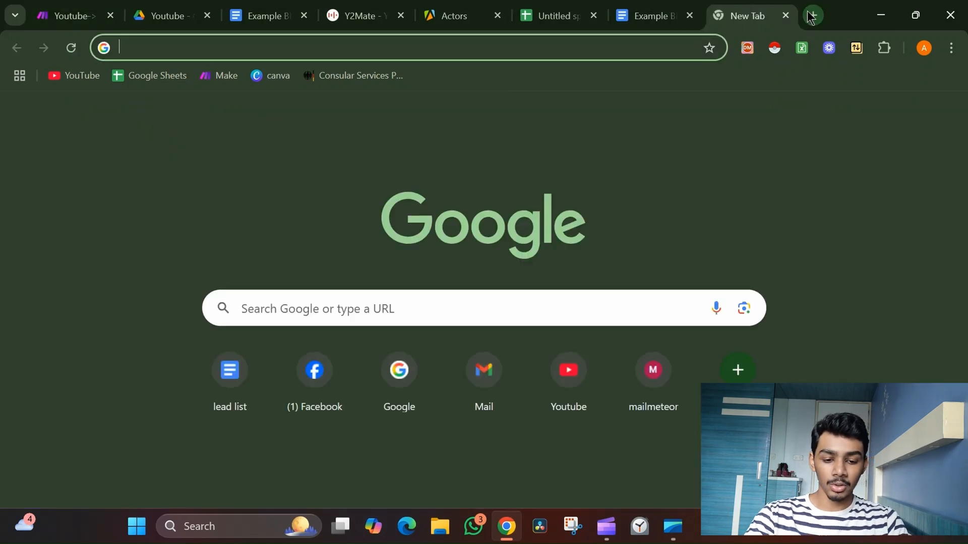
pyautogui.write('shh')
pyautogui.press('BackSpace')
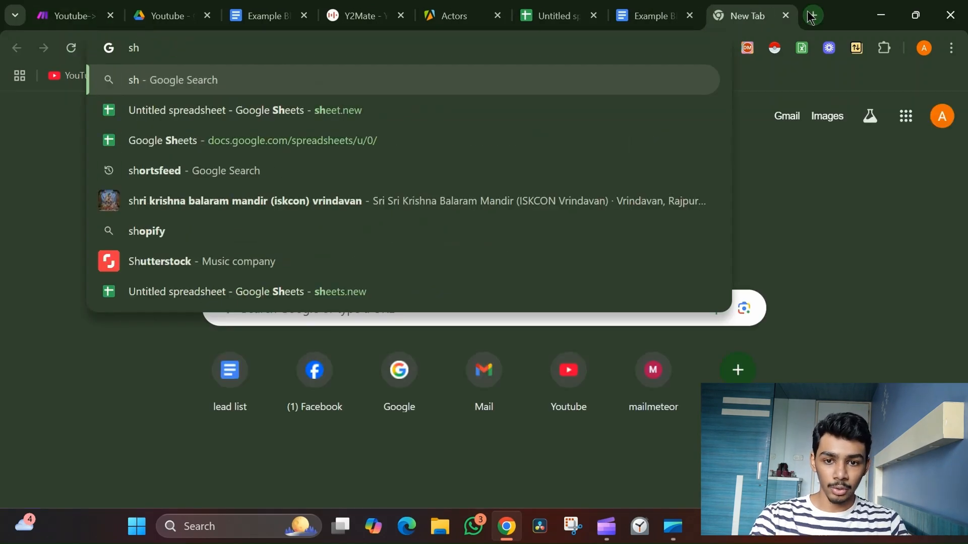
pyautogui.write('eet.new')
pyautogui.press('Return')
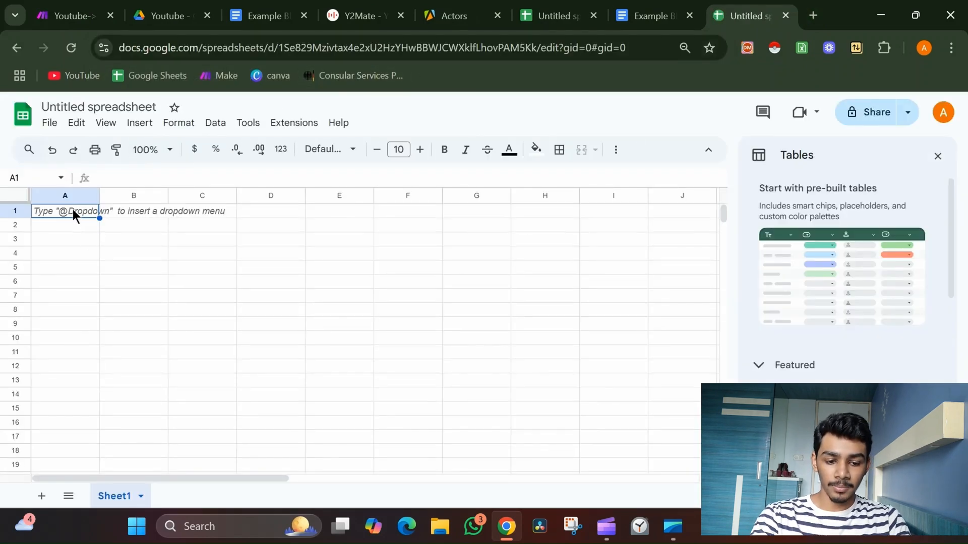
pyautogui.write('yt')
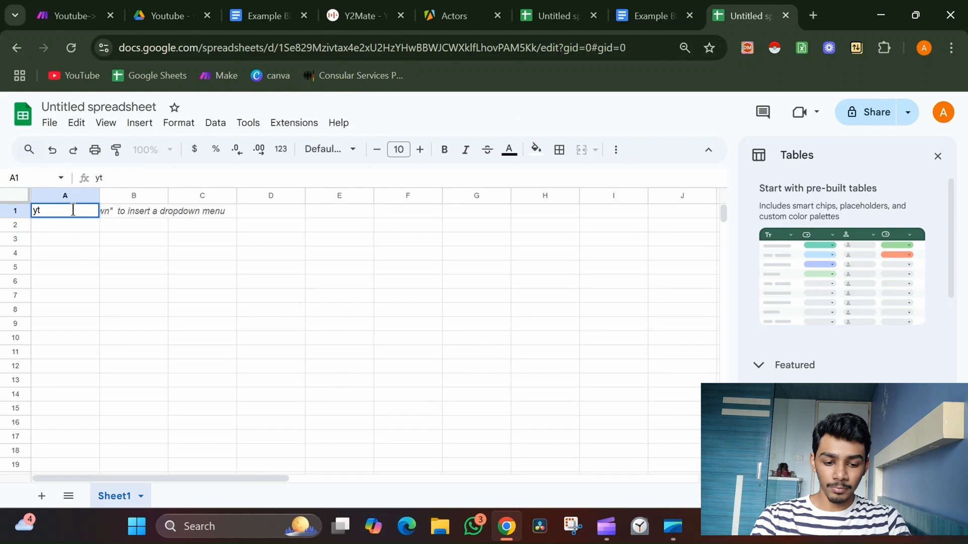
pyautogui.write(' video link')
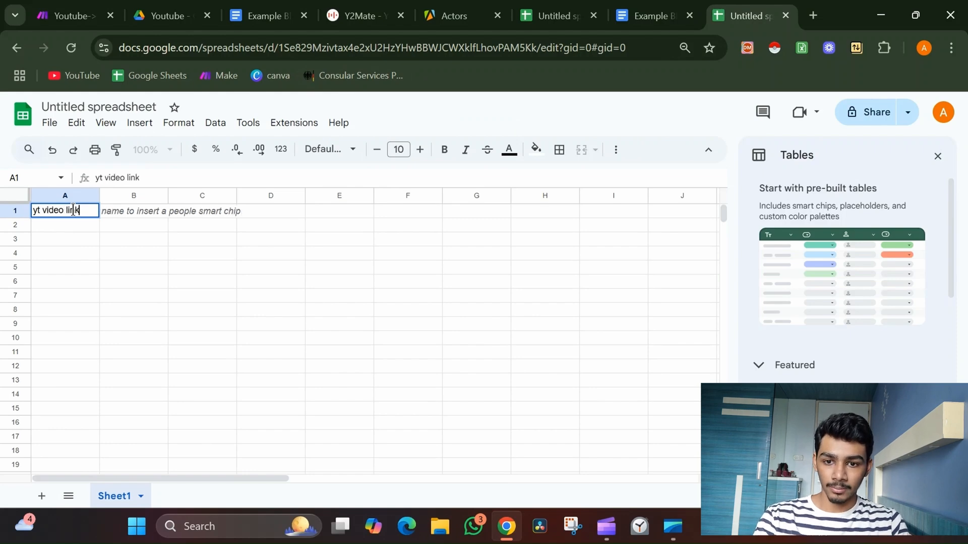
pyautogui.press('Return')
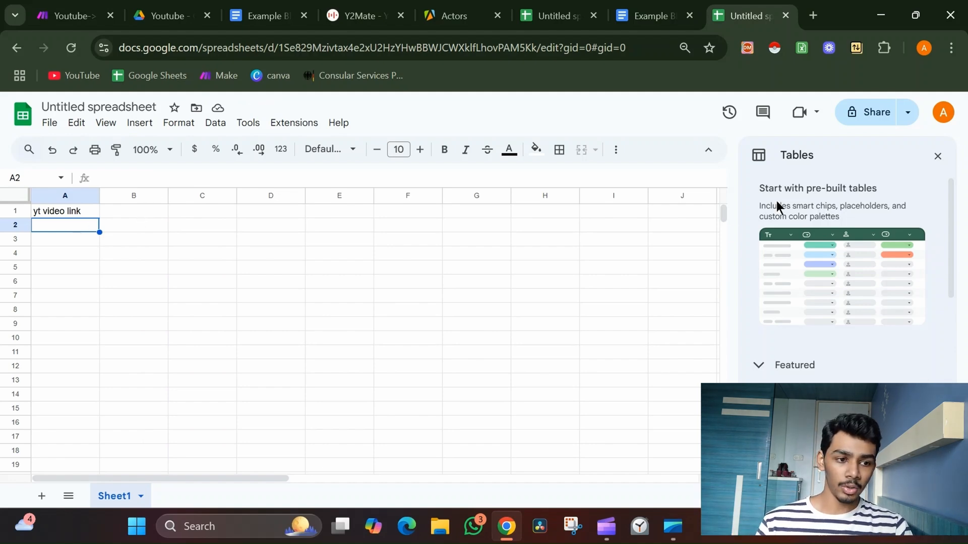
pyautogui.click(937, 157)
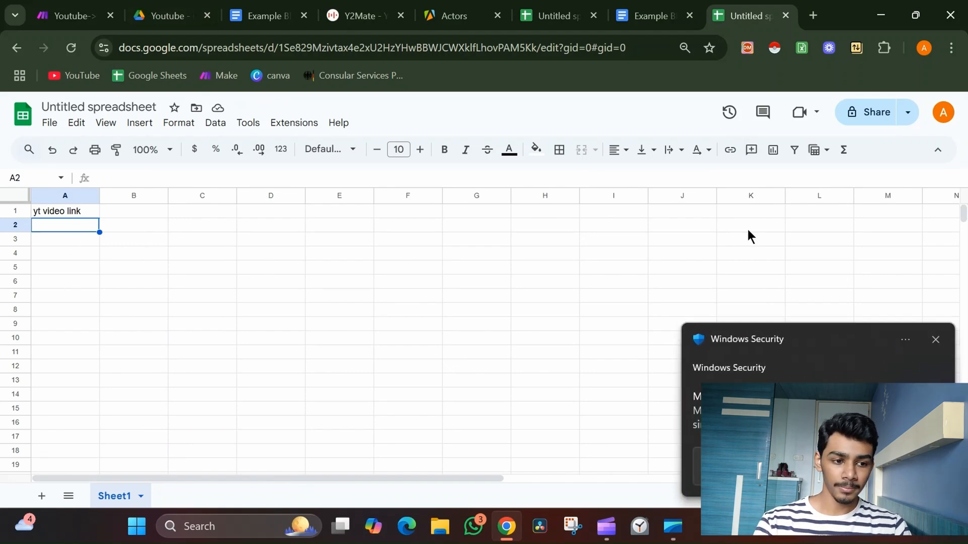
pyautogui.click(935, 339)
# Try to save the Google Sheets trigger without a spreadsheet, then cancel its settings.
pyautogui.click(71, 15)
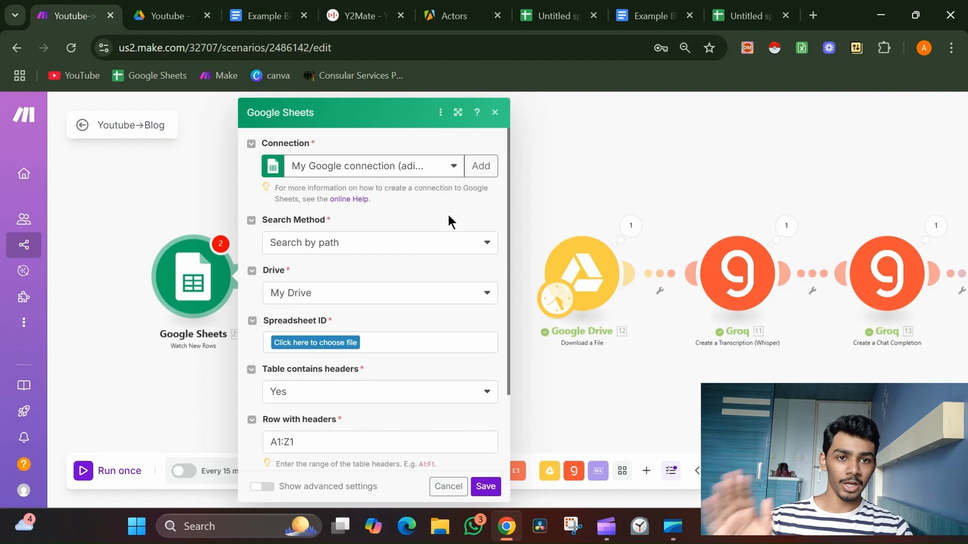
pyautogui.click(487, 488)
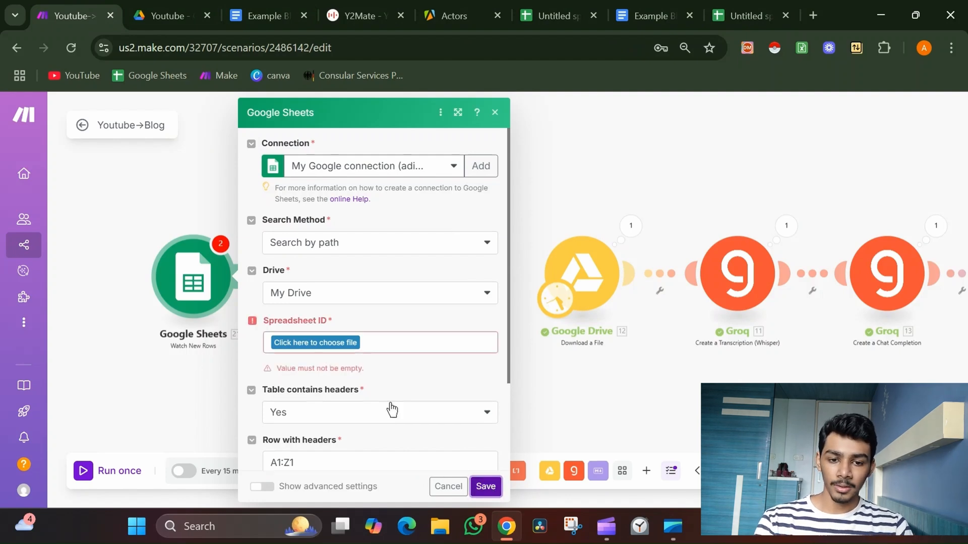
pyautogui.click(446, 487)
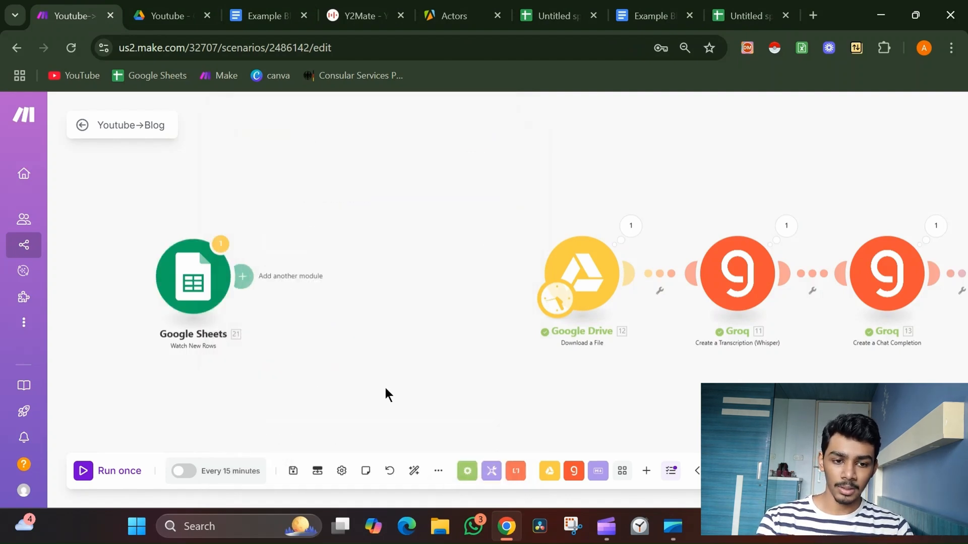
# Add an Apify Run an Actor module after the Google Sheets trigger and pick the Youtube connection.
pyautogui.moveTo(693, 252); pyautogui.dragTo(140, 244)
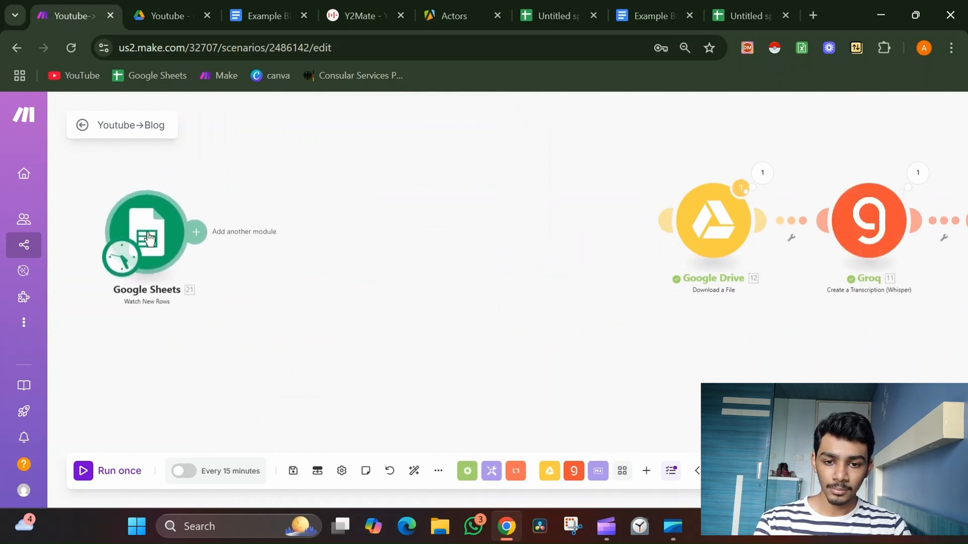
pyautogui.click(194, 231)
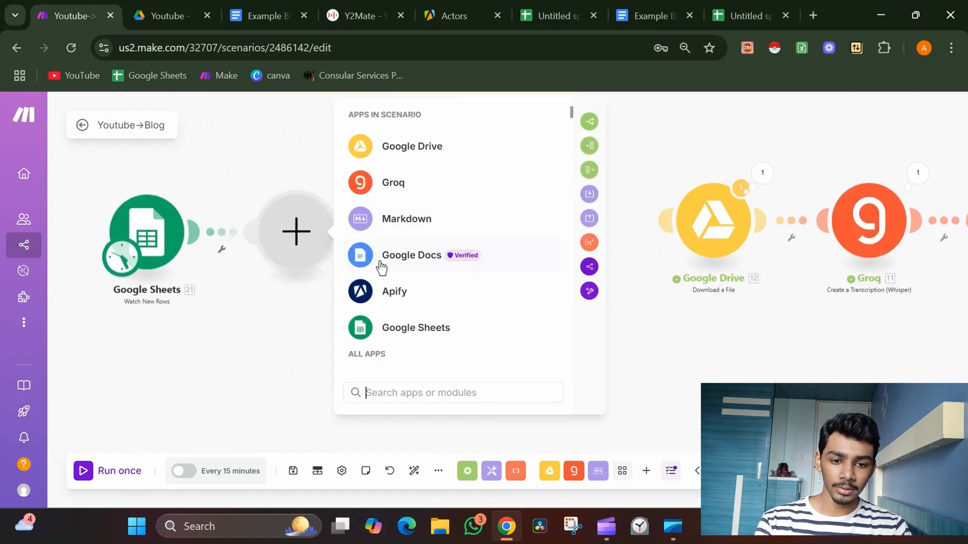
pyautogui.click(384, 288)
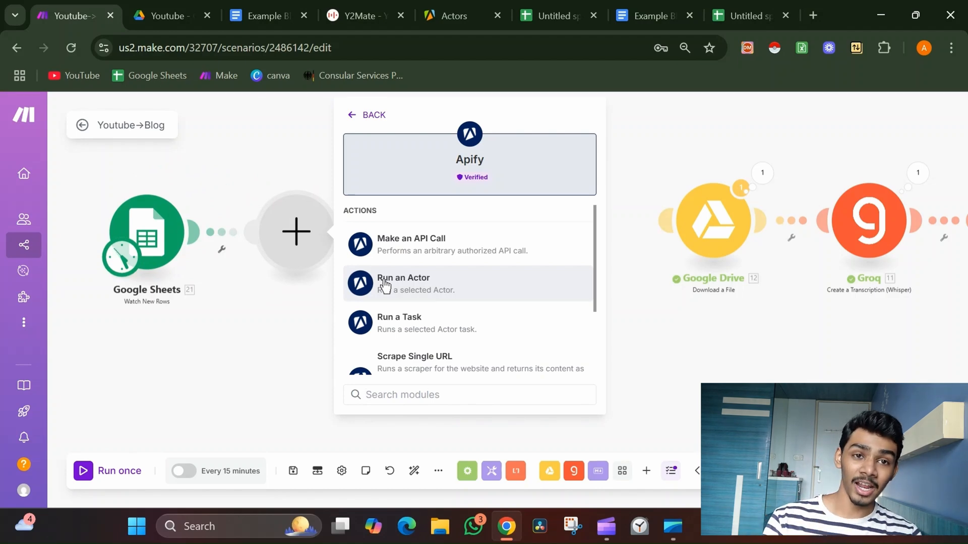
pyautogui.click(384, 284)
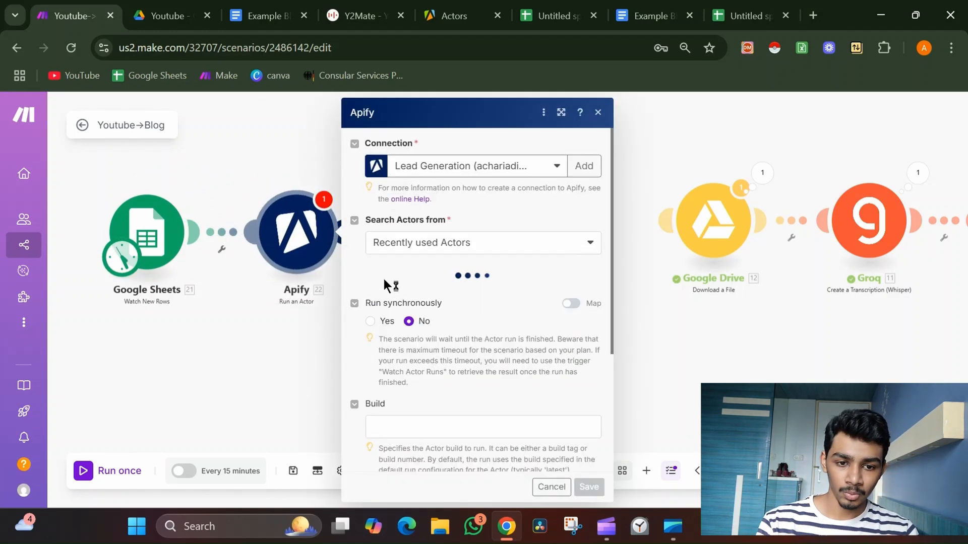
pyautogui.click(497, 157)
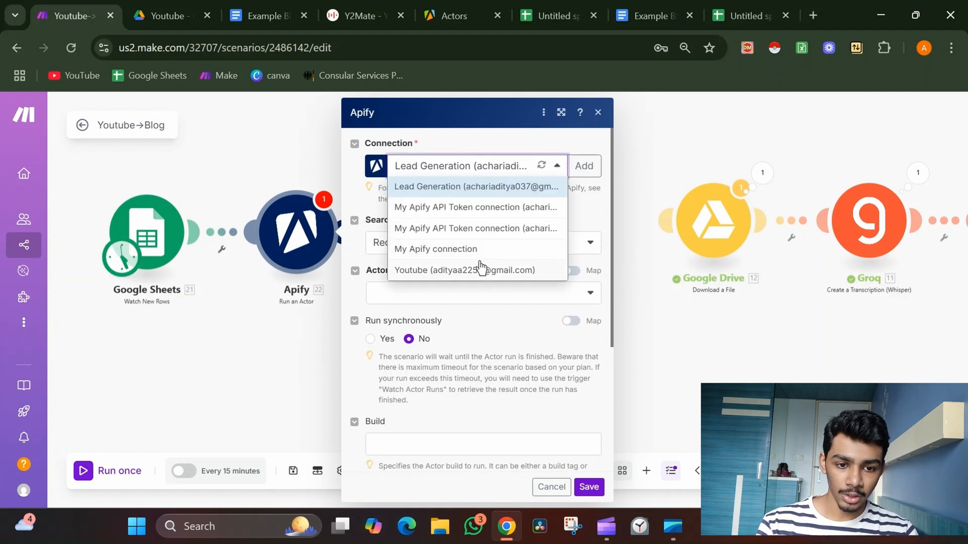
pyautogui.click(480, 268)
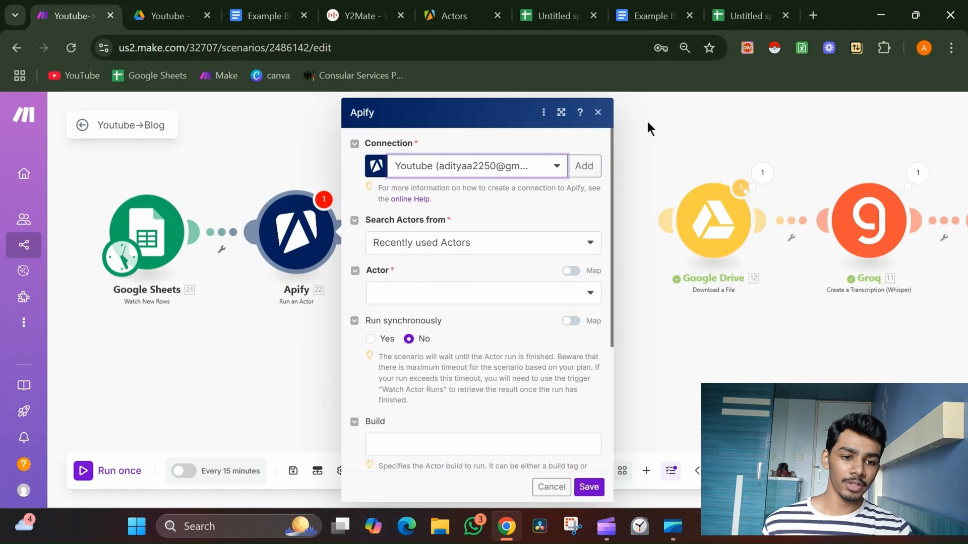
# Start a new Apify connection and check the API tokens in Apify Console settings, then close the connection dialog.
pyautogui.click(574, 166)
pyautogui.click(634, 175)
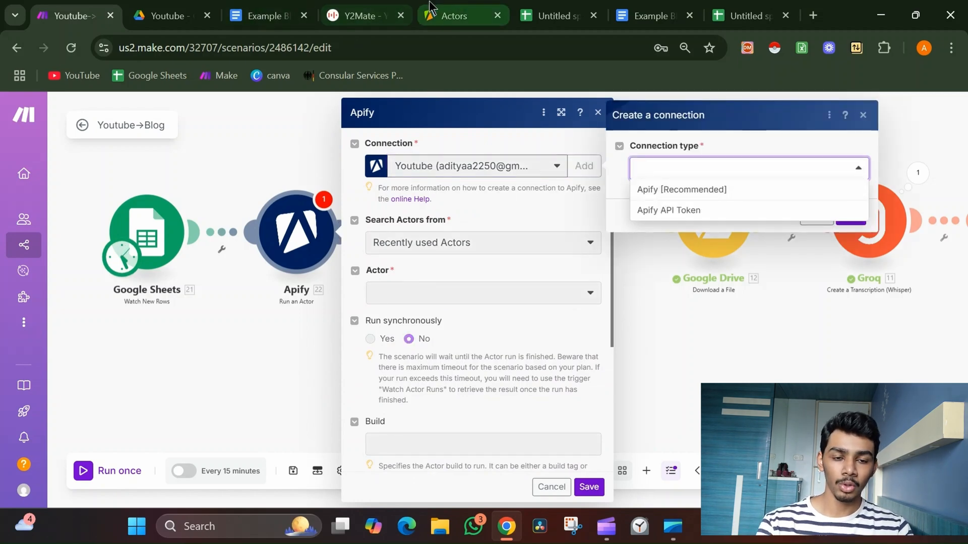
pyautogui.click(453, 16)
pyautogui.scroll(-3, 97, 367)
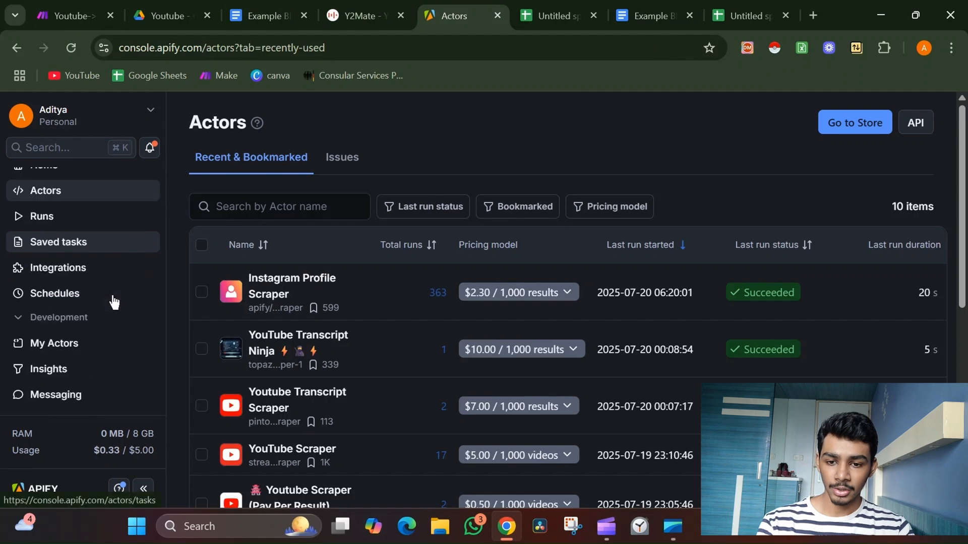
pyautogui.click(84, 397)
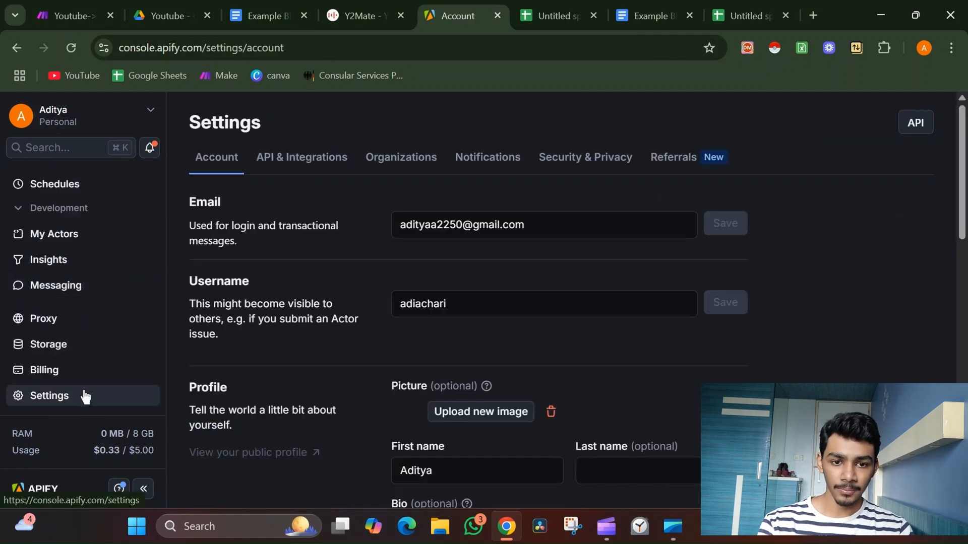
pyautogui.click(290, 170)
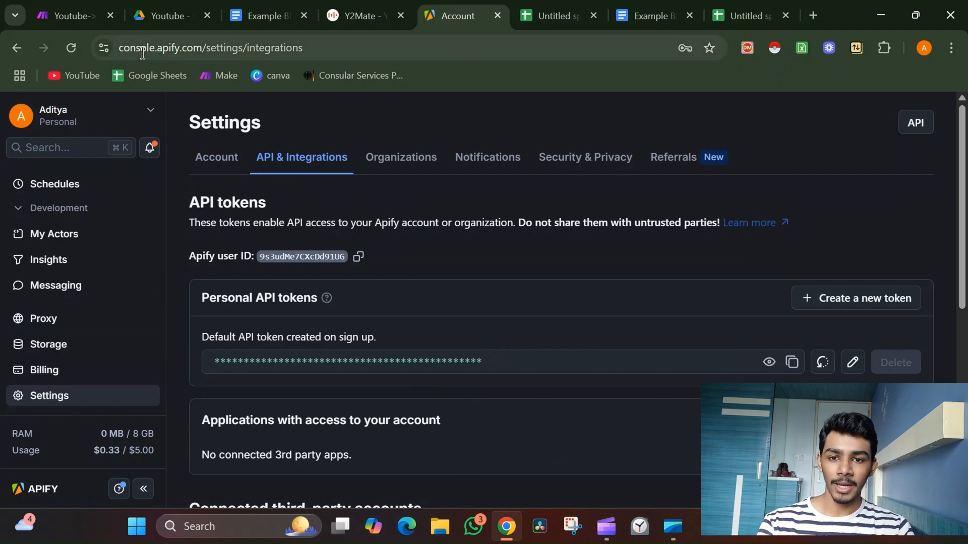
pyautogui.click(85, 6)
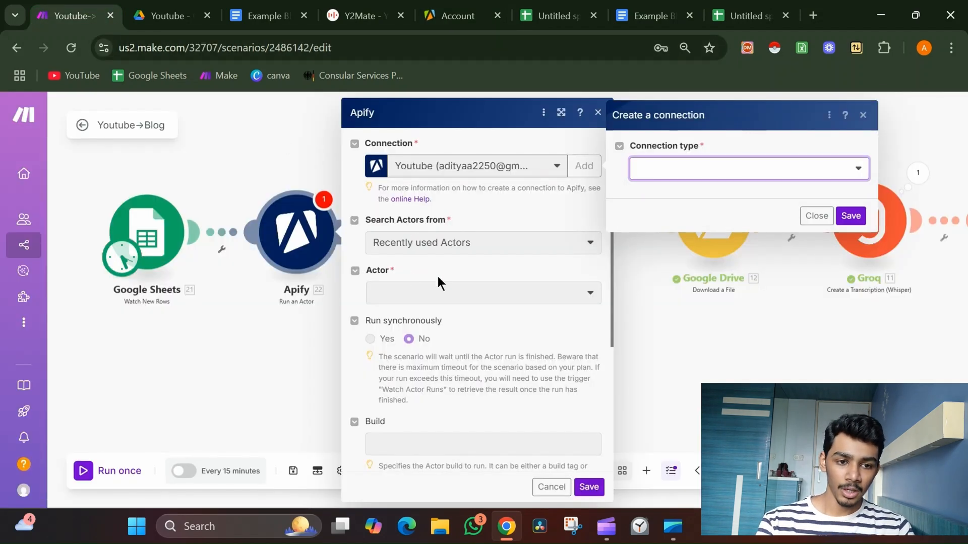
pyautogui.click(815, 216)
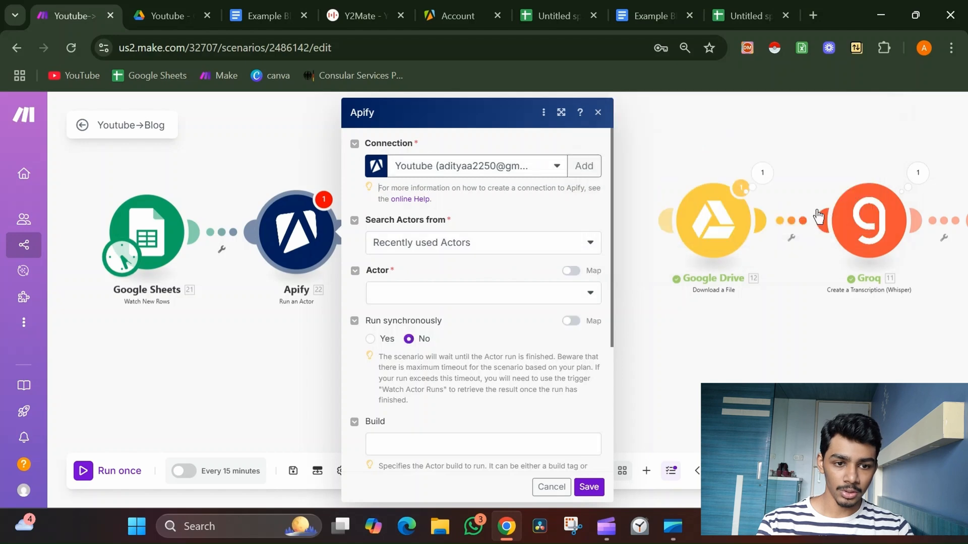
# Choose the YouTube Transcript Ninja actor for the Apify module.
pyautogui.click(545, 300)
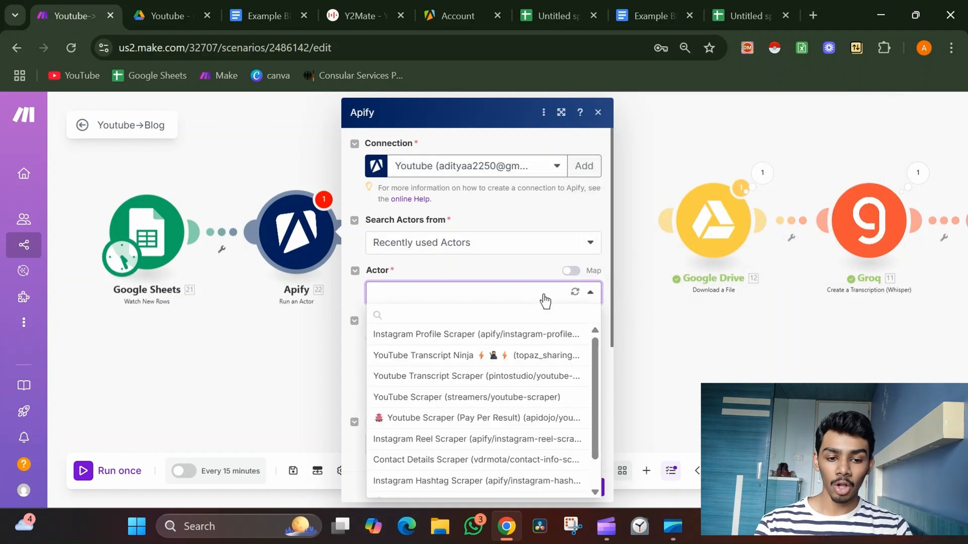
pyautogui.scroll(-1, 519, 461)
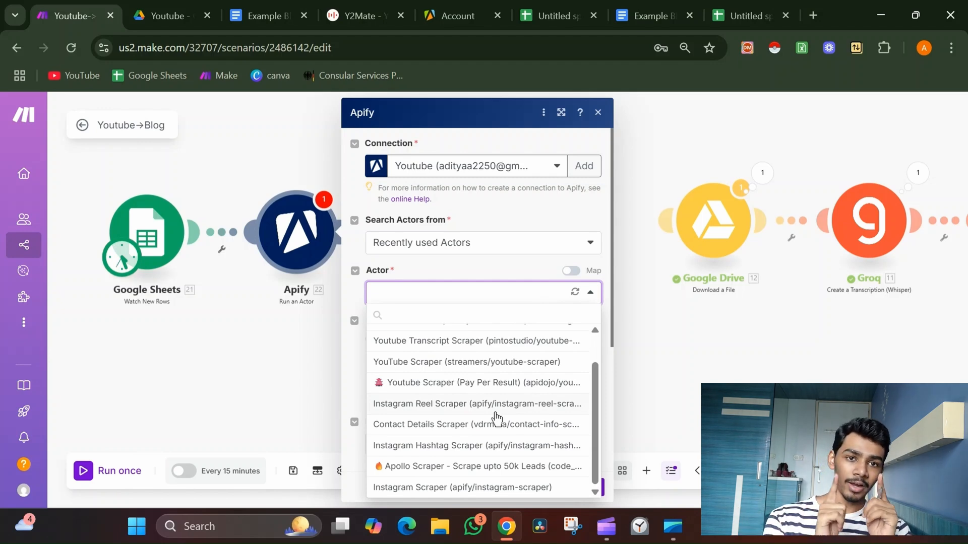
pyautogui.scroll(2, 496, 418)
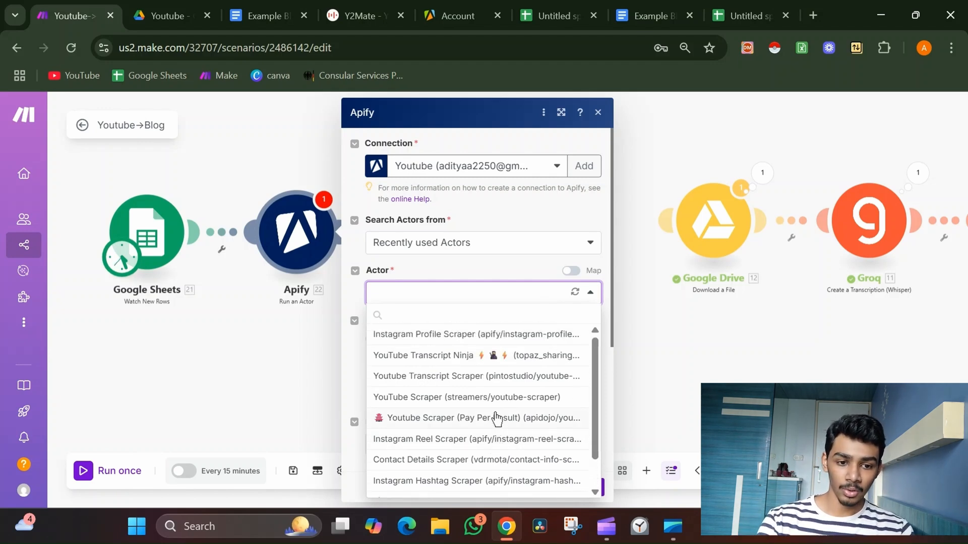
pyautogui.click(480, 359)
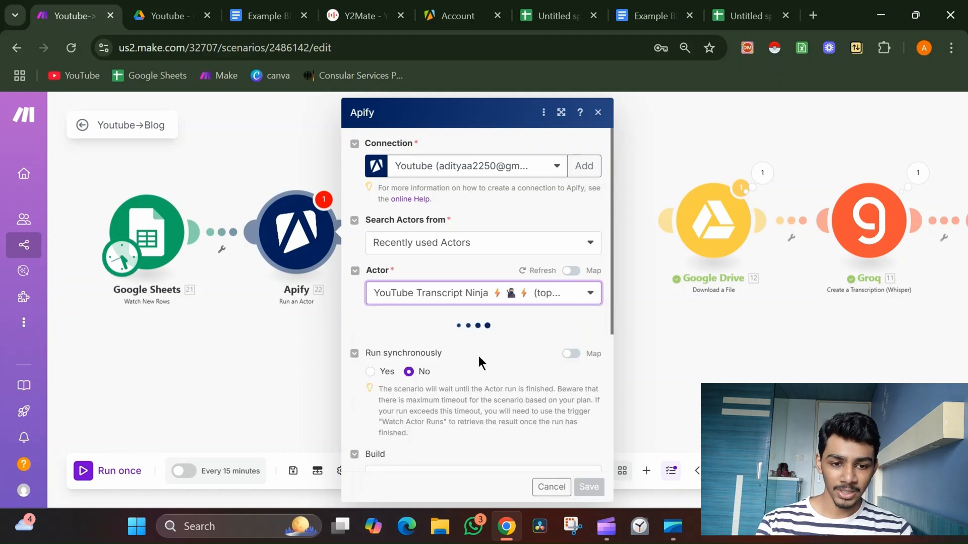
pyautogui.scroll(-2, 478, 356)
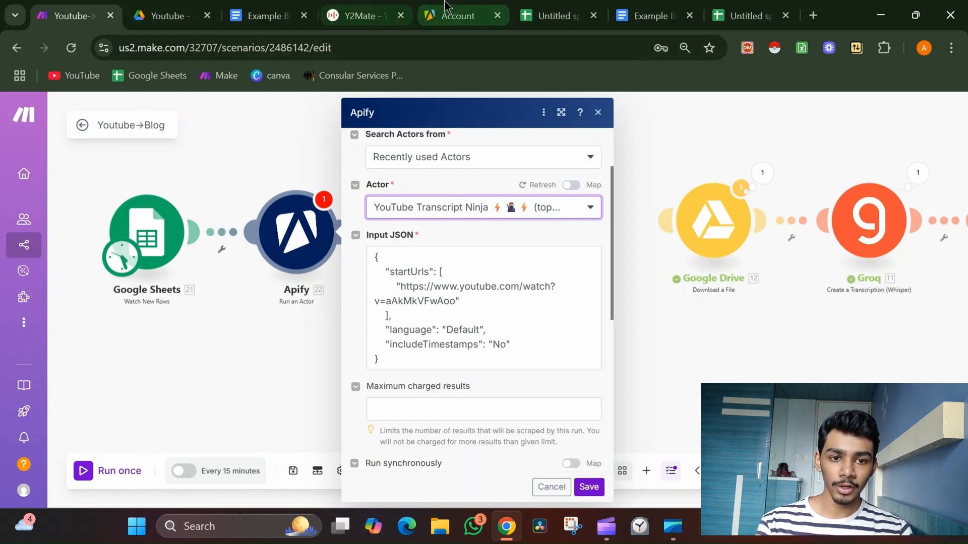
# Open the YouTube Transcript Ninja actor in Apify Console and inspect its recent run's log and output.
pyautogui.click(453, 15)
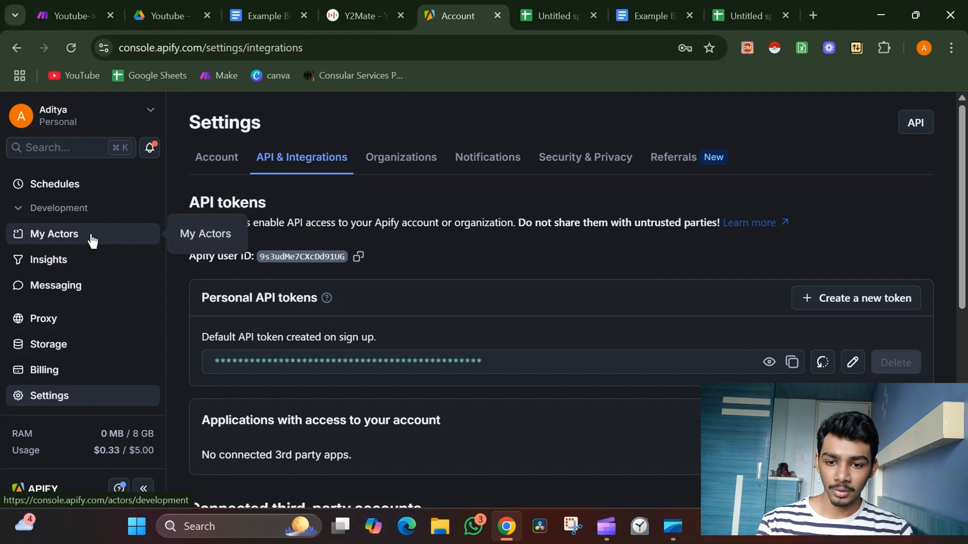
pyautogui.scroll(3, 91, 239)
pyautogui.click(90, 245)
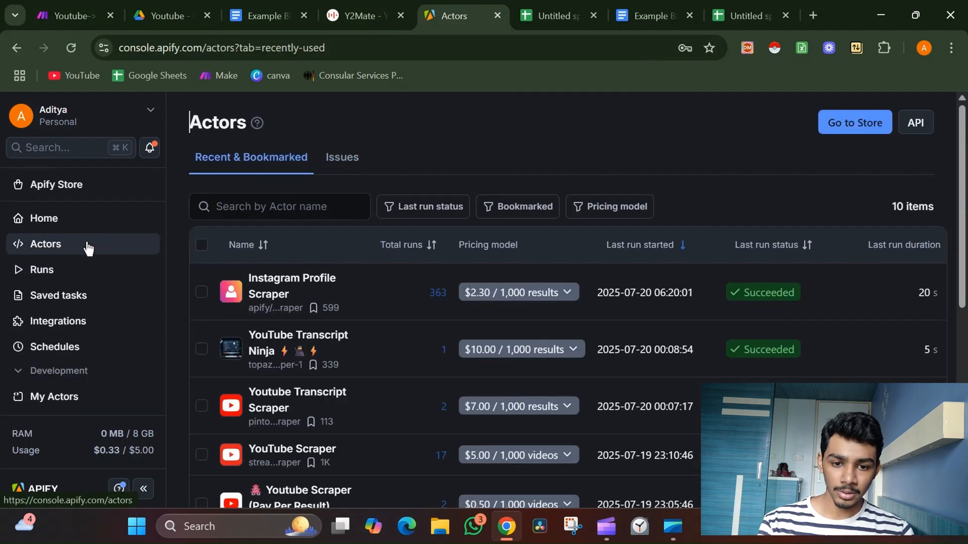
pyautogui.click(371, 349)
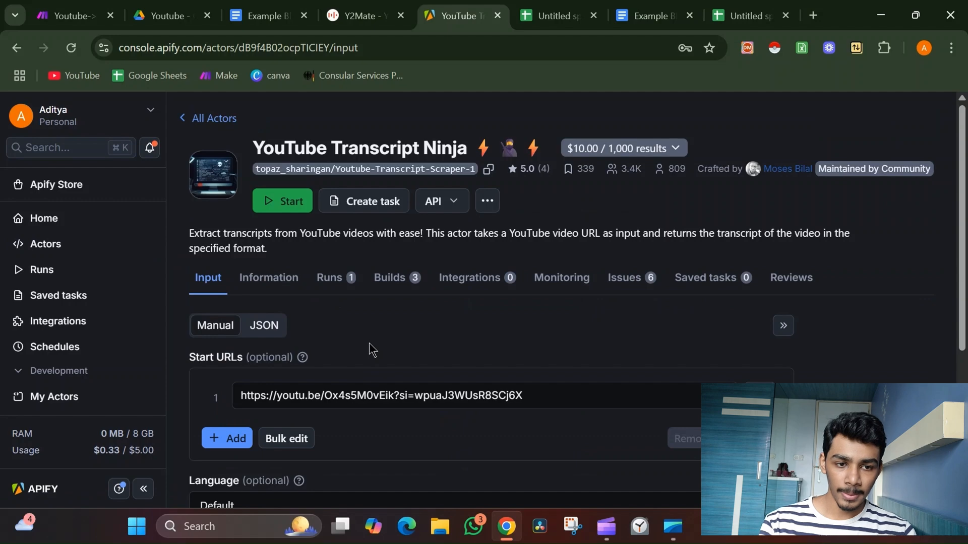
pyautogui.scroll(-2, 369, 342)
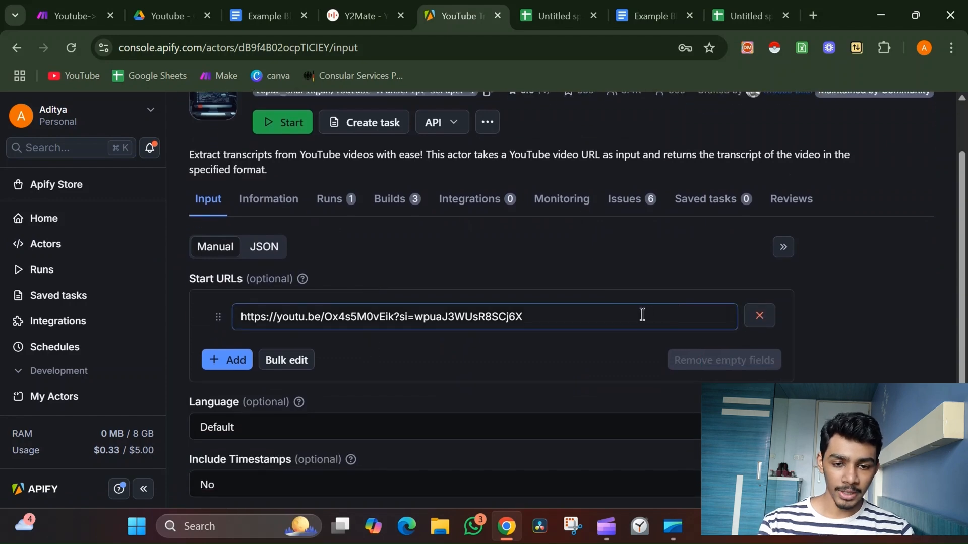
pyautogui.click(332, 201)
pyautogui.scroll(-1, 411, 291)
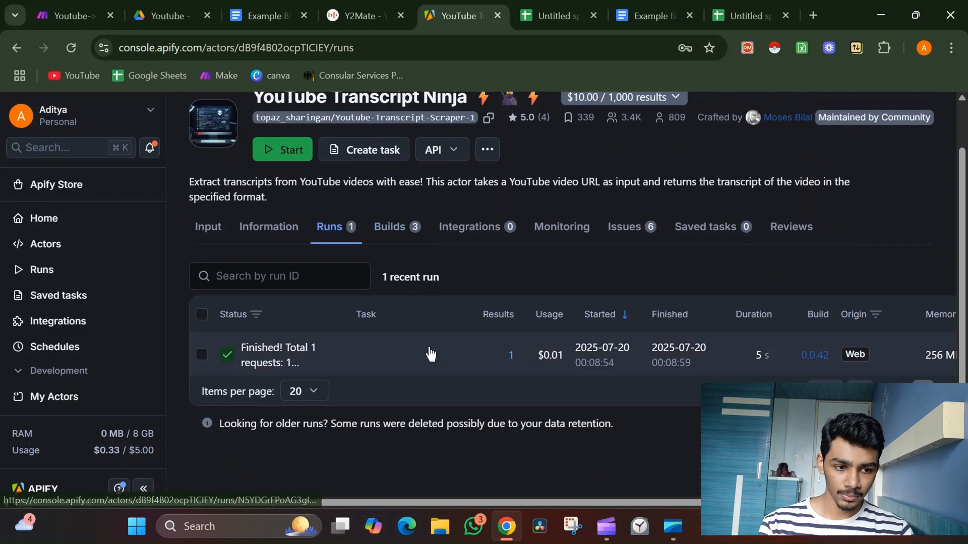
pyautogui.click(435, 366)
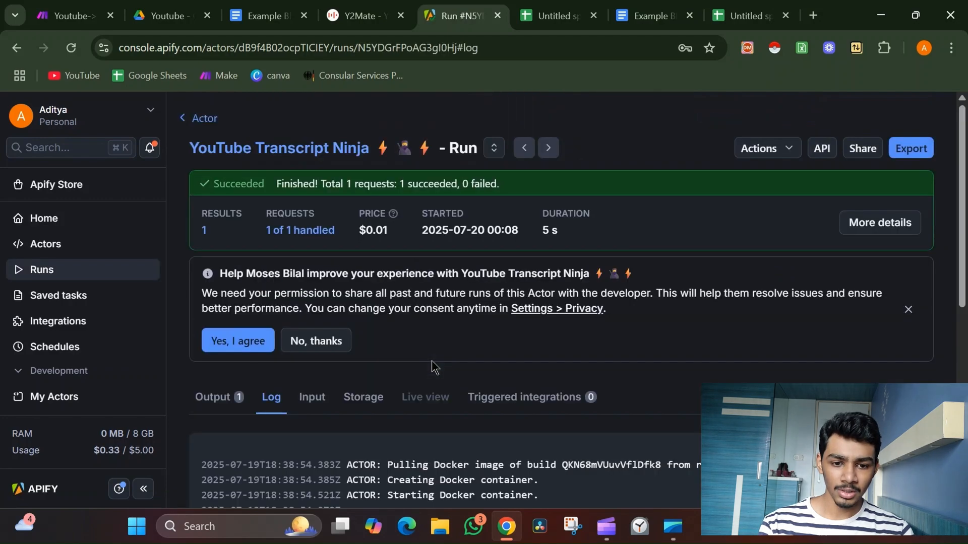
pyautogui.scroll(-4, 432, 361)
pyautogui.scroll(-4, 432, 361)
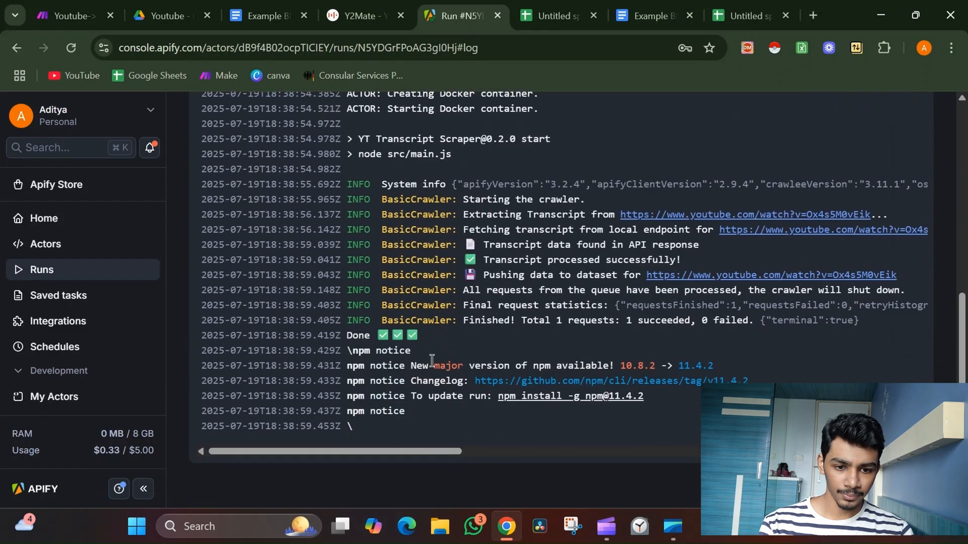
pyautogui.scroll(8, 432, 360)
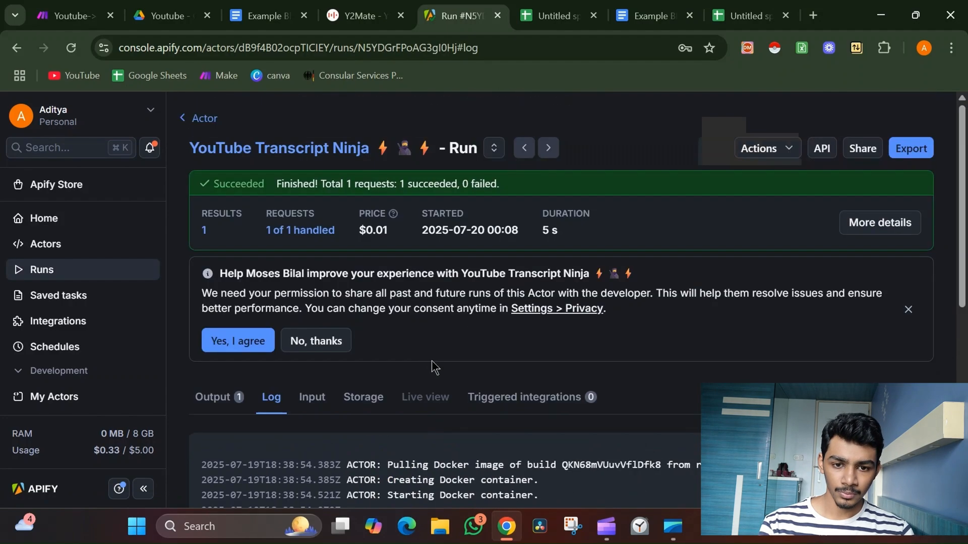
pyautogui.click(227, 398)
pyautogui.hscroll(-5, 443, 268)
pyautogui.hscroll(-5, 442, 268)
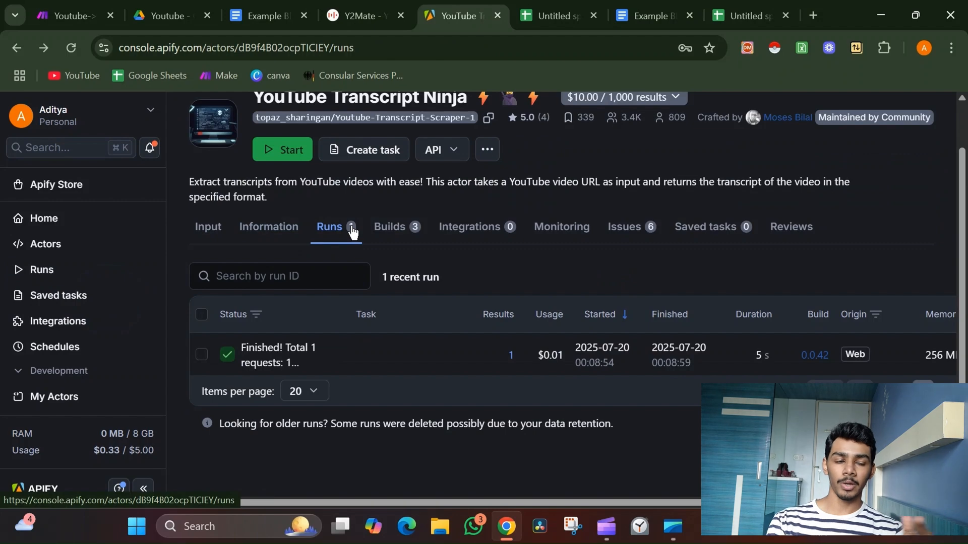
# Copy the actor's input JSON from Apify Console and paste it over the Apify module's Input JSON.
pyautogui.click(207, 227)
pyautogui.scroll(-2, 383, 262)
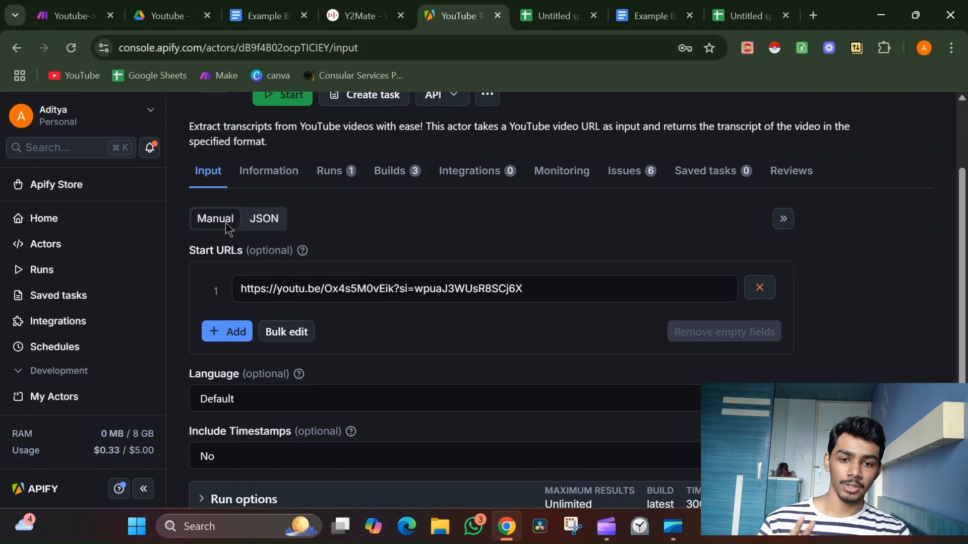
pyautogui.click(263, 219)
pyautogui.click(367, 356)
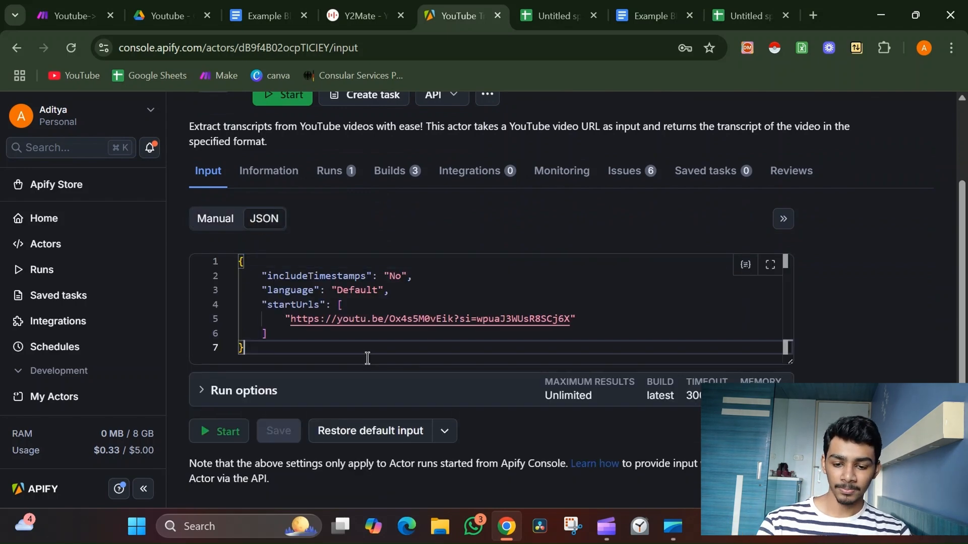
pyautogui.hotkey('ctrl', 'a')
pyautogui.hotkey('ctrl', 'c')
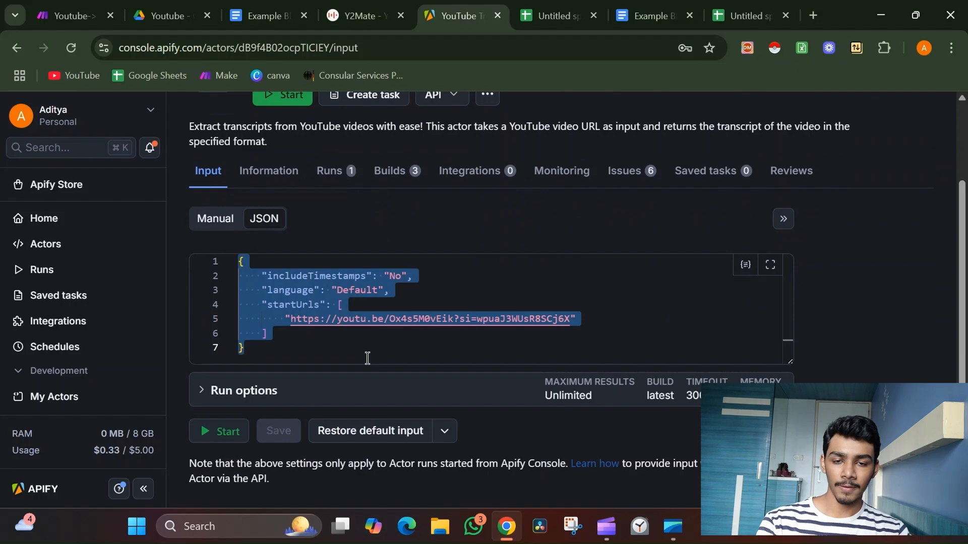
pyautogui.click(92, 7)
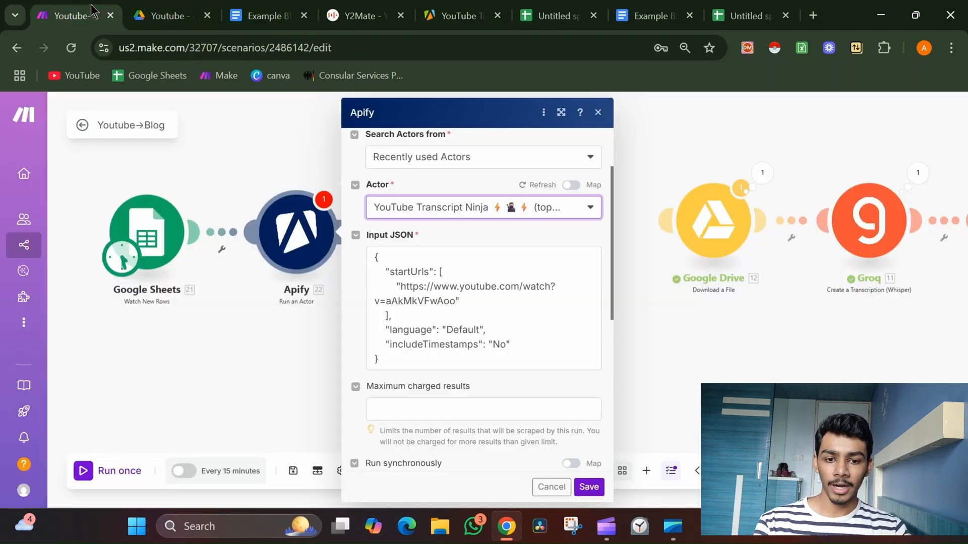
pyautogui.click(496, 328)
pyautogui.hotkey('ctrl', 'a')
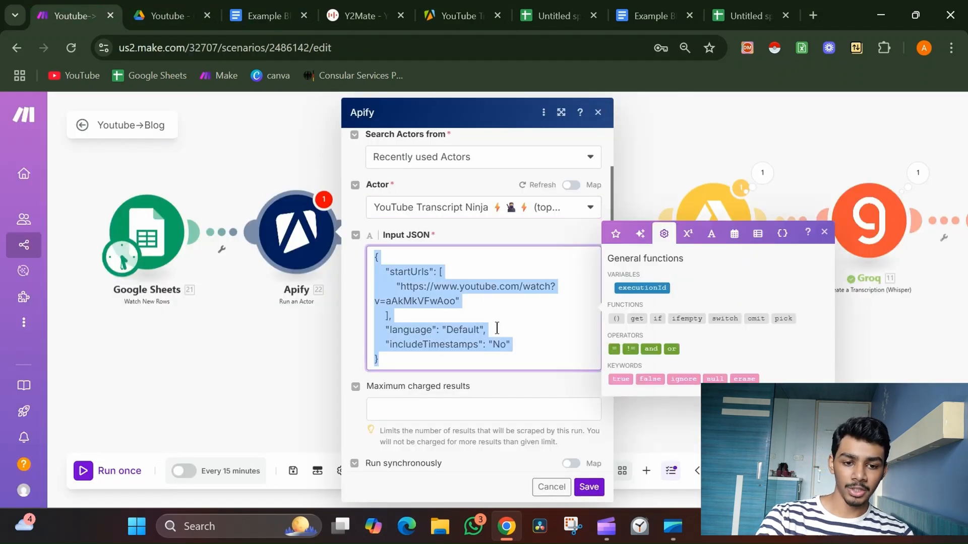
pyautogui.hotkey('ctrl', 'v')
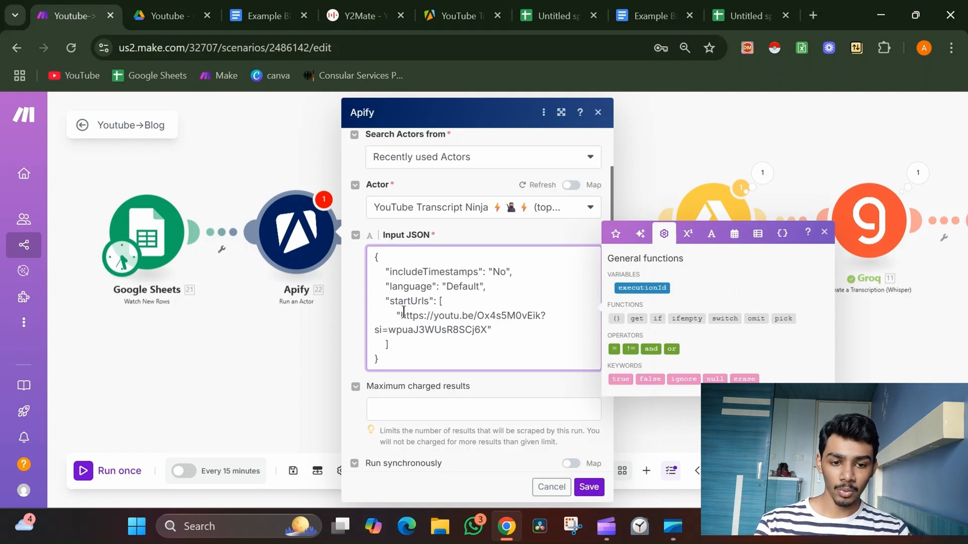
# Replace the sample video URL in startUrls with the Google Sheets {{21.}} mapping and save the Apify module.
pyautogui.moveTo(401, 315); pyautogui.dragTo(485, 337)
pyautogui.press('BackSpace')
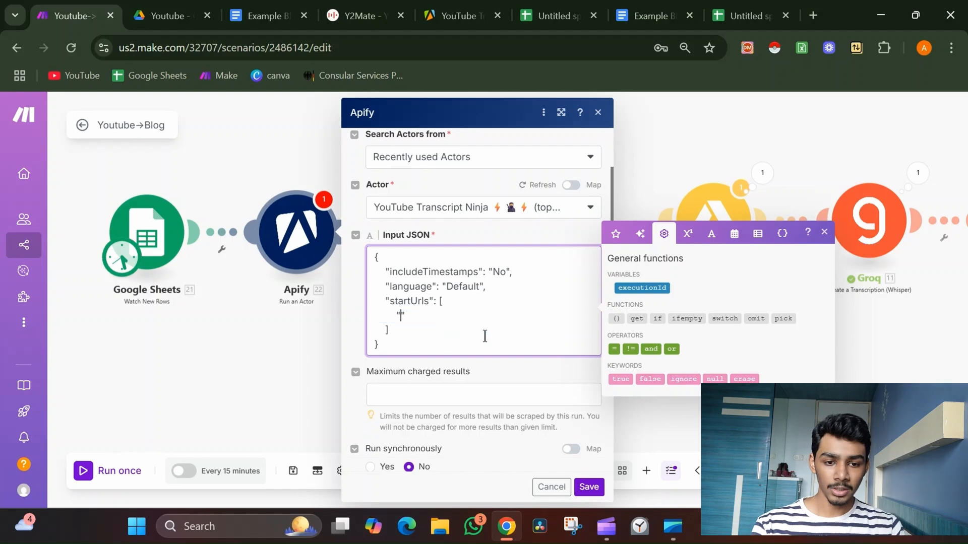
pyautogui.click(617, 234)
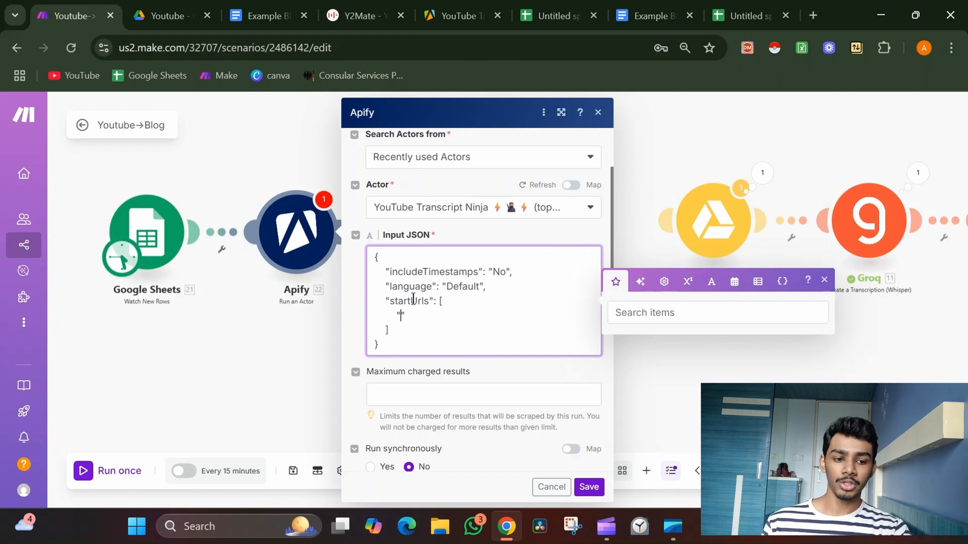
pyautogui.write('{21.y')
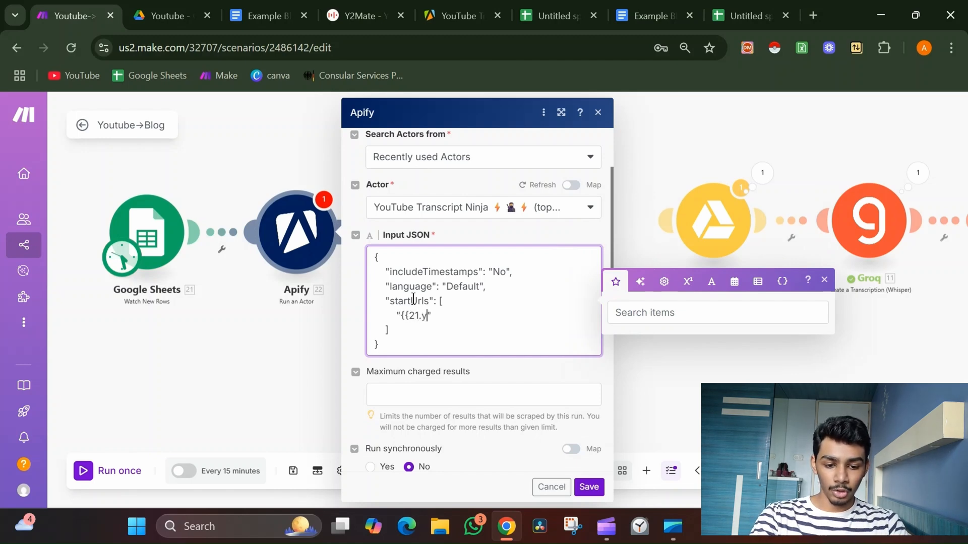
pyautogui.write('t video')
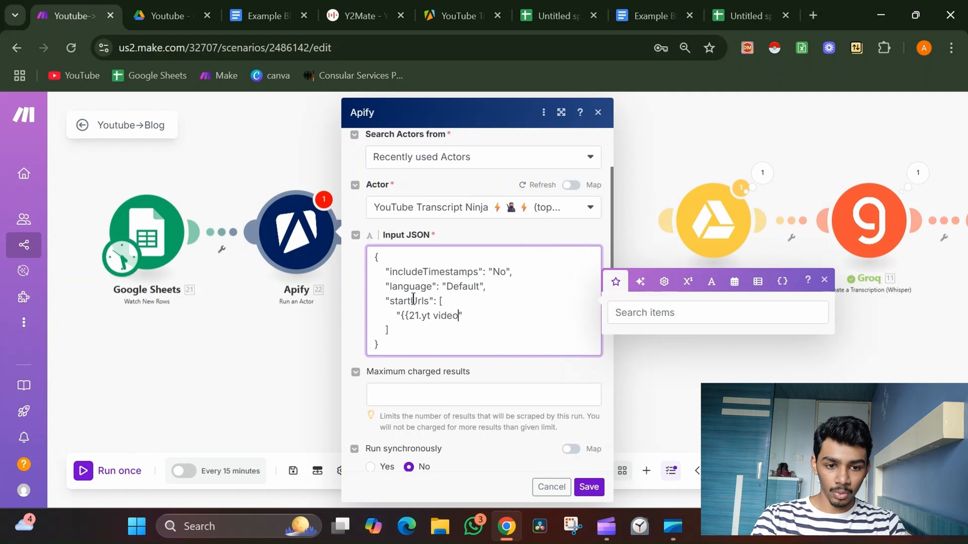
pyautogui.write(' links')
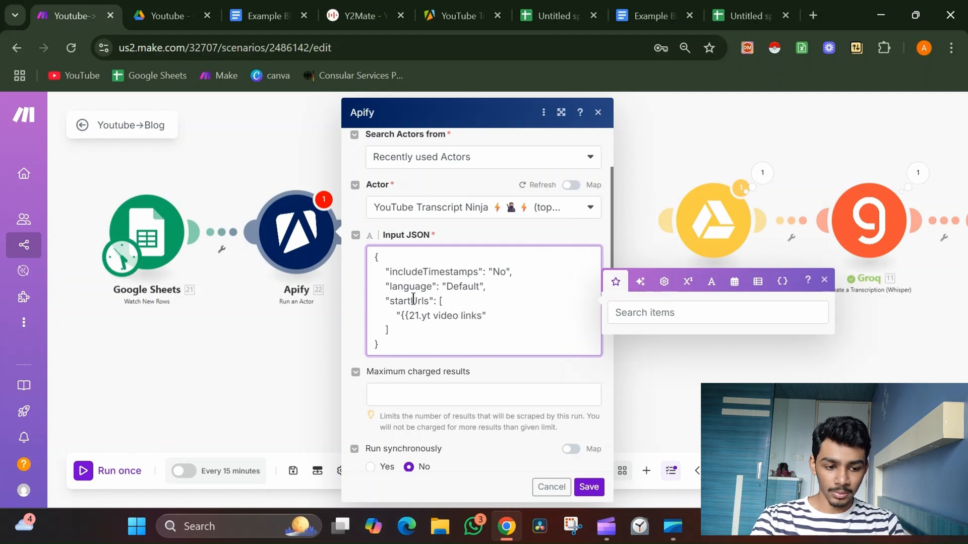
pyautogui.write('}}')
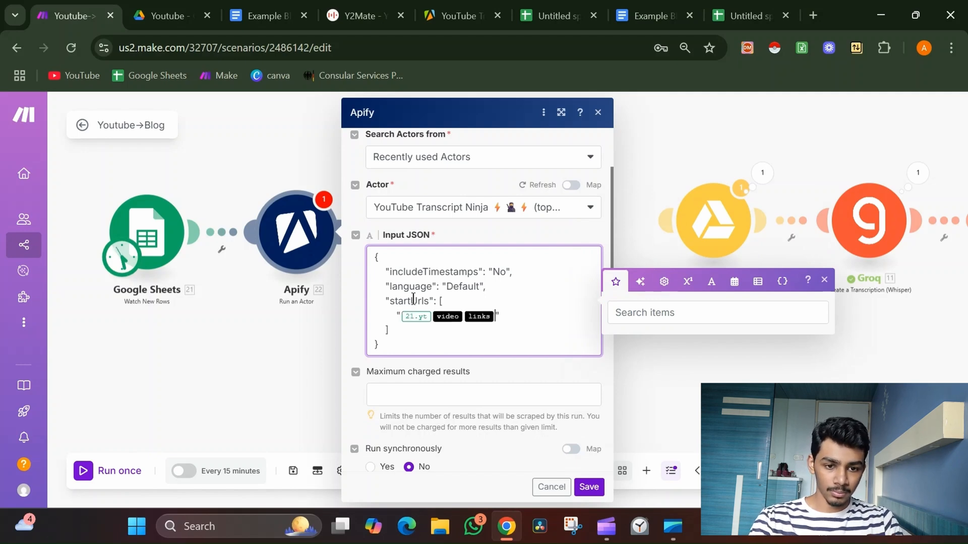
pyautogui.press('BackSpace')
pyautogui.press('BackSpace')
pyautogui.press('BackSpace')
pyautogui.write('{{21')
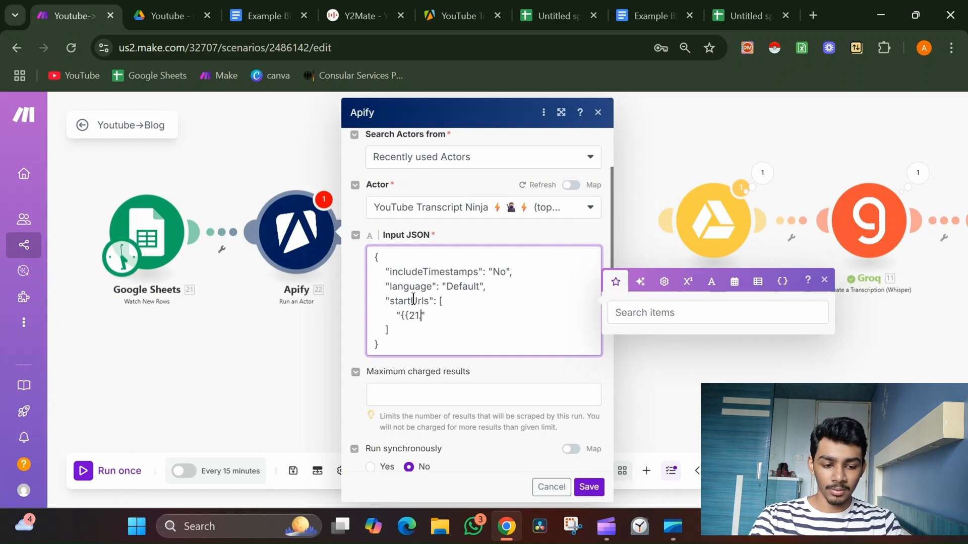
pyautogui.write('.}}')
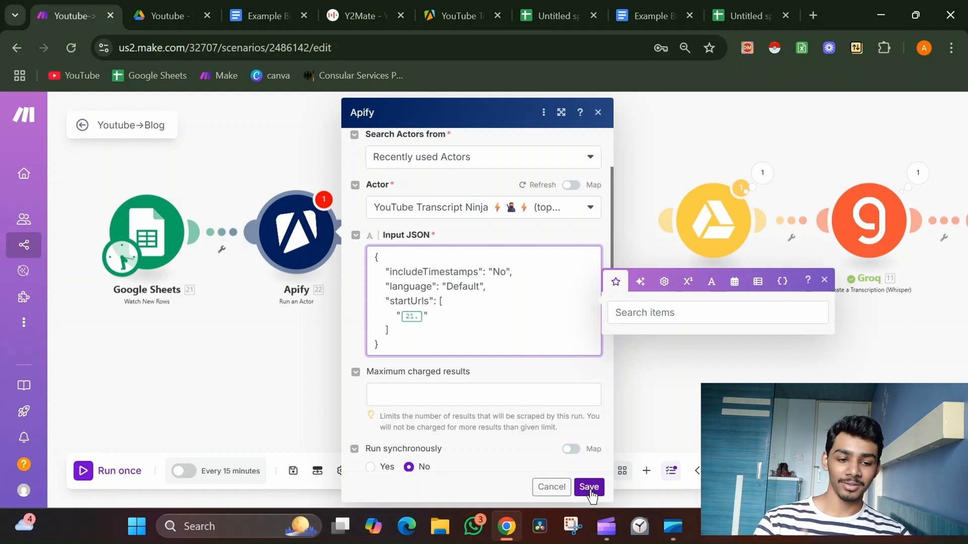
pyautogui.click(588, 487)
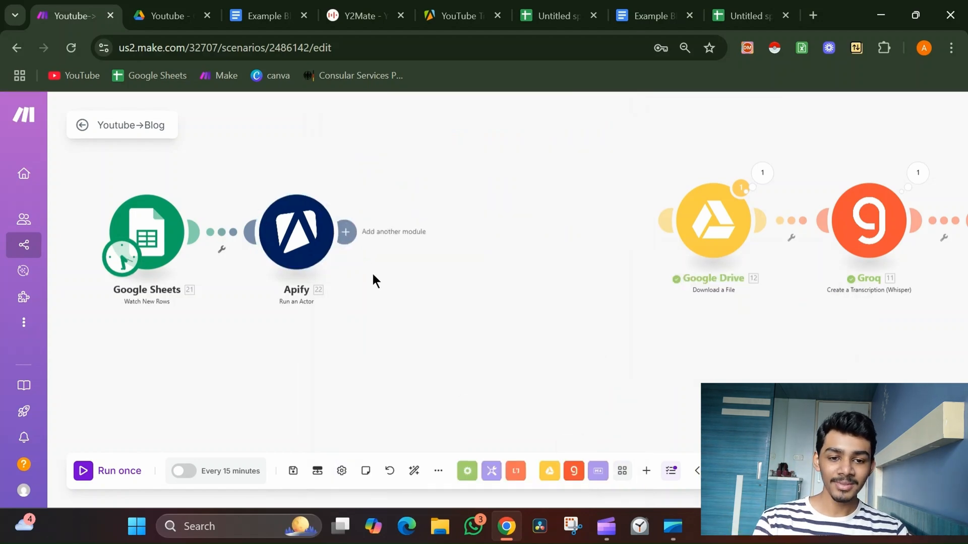
# Add a Tools Sleep module after the Apify module with a delay of 40 seconds.
pyautogui.click(346, 233)
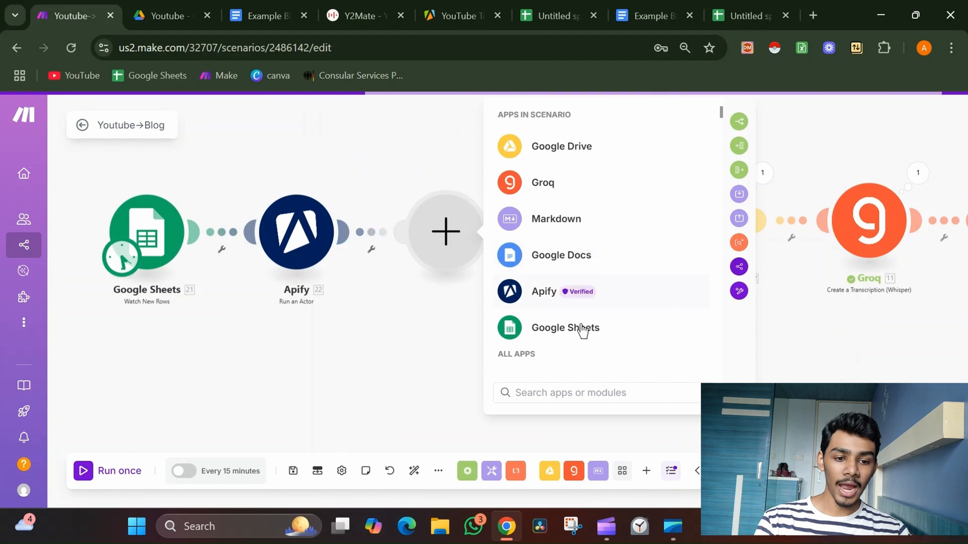
pyautogui.write('sle')
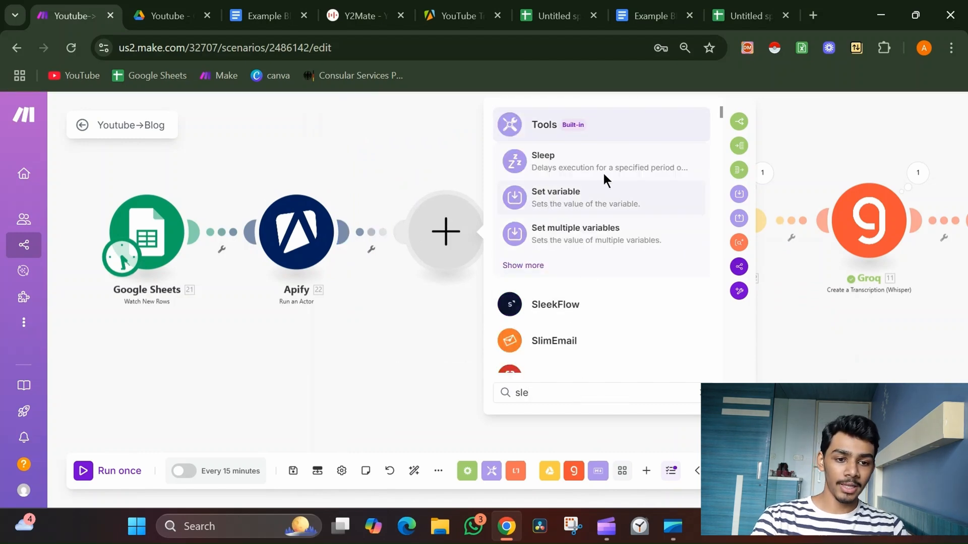
pyautogui.click(605, 170)
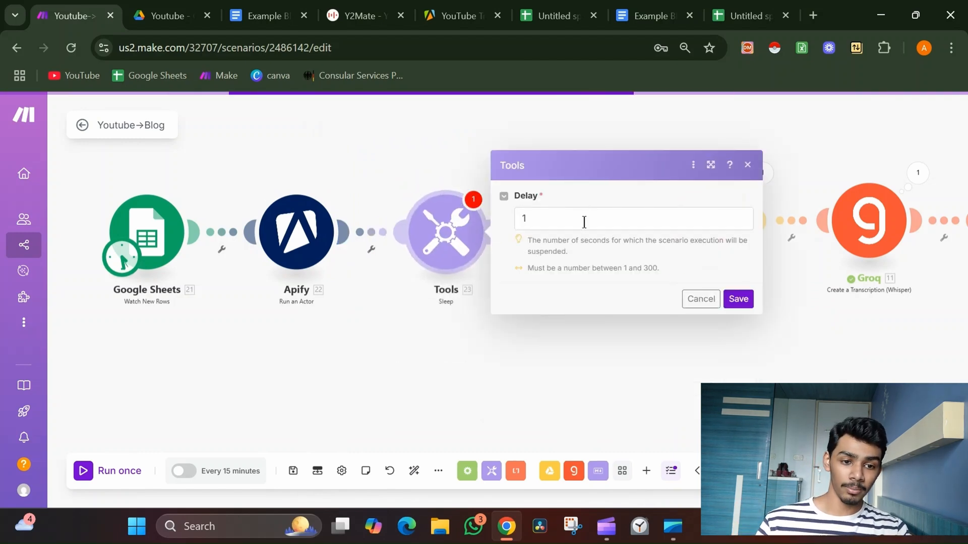
pyautogui.click(584, 220)
pyautogui.press('BackSpace')
pyautogui.write('40')
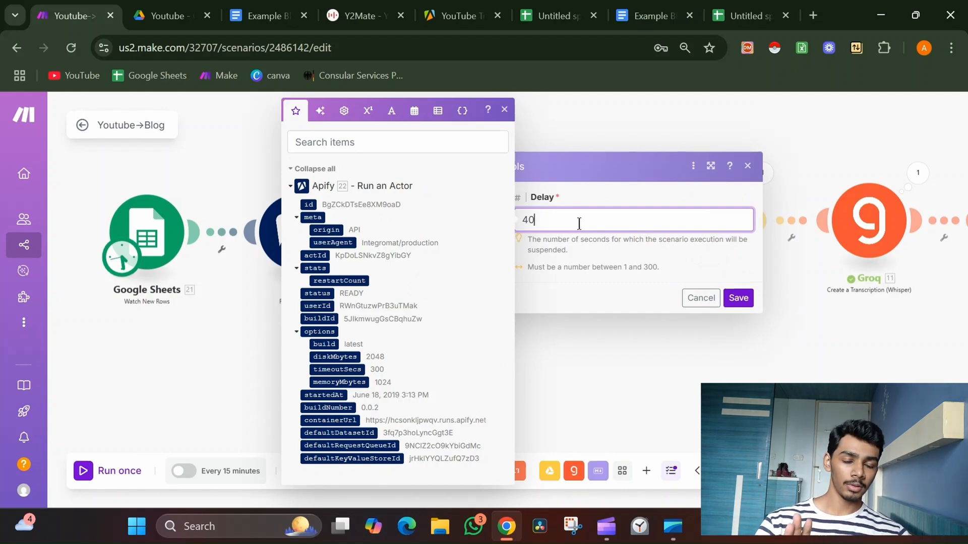
pyautogui.click(738, 299)
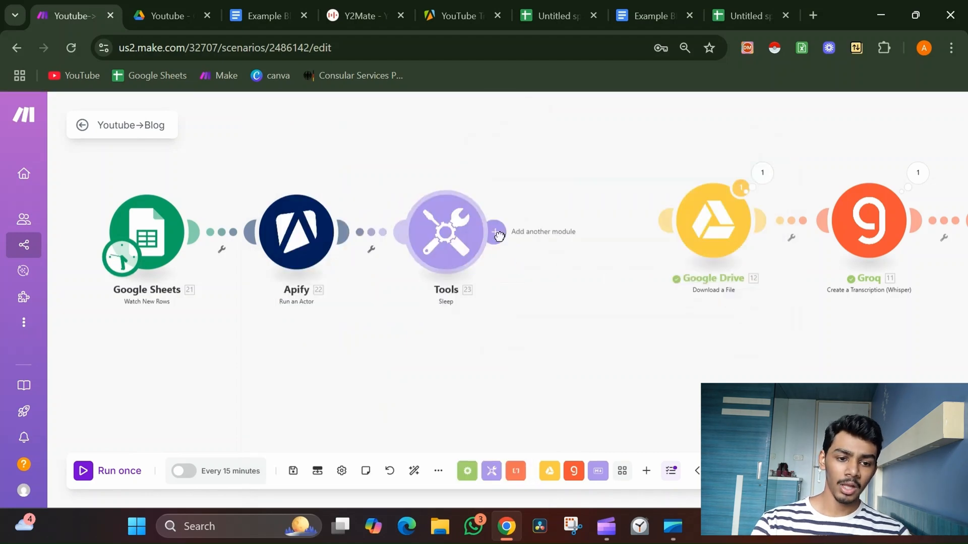
# Add an Apify Get Dataset Items module after Sleep, mapping Dataset ID to the Run an Actor's defaultDatasetId.
pyautogui.click(499, 236)
pyautogui.click(707, 256)
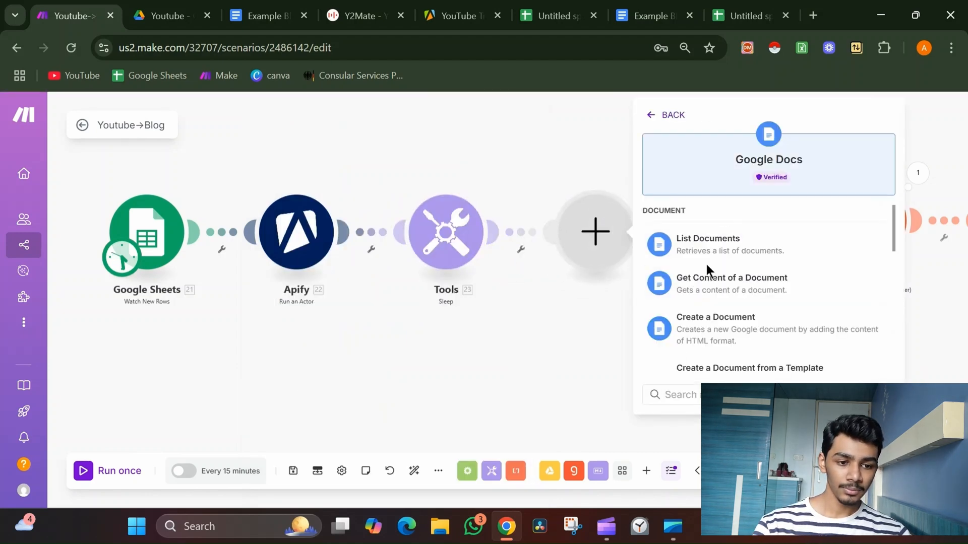
pyautogui.click(652, 117)
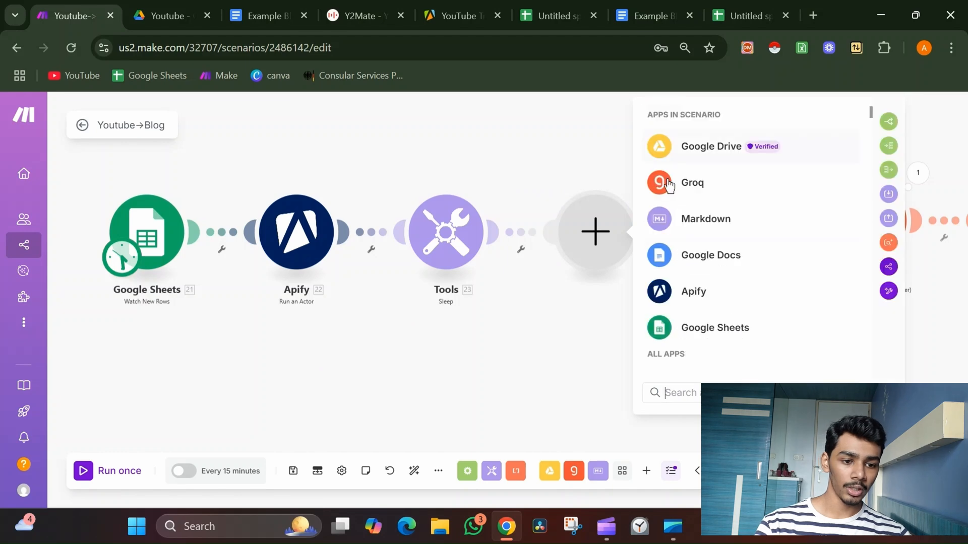
pyautogui.click(676, 284)
pyautogui.scroll(-1, 782, 345)
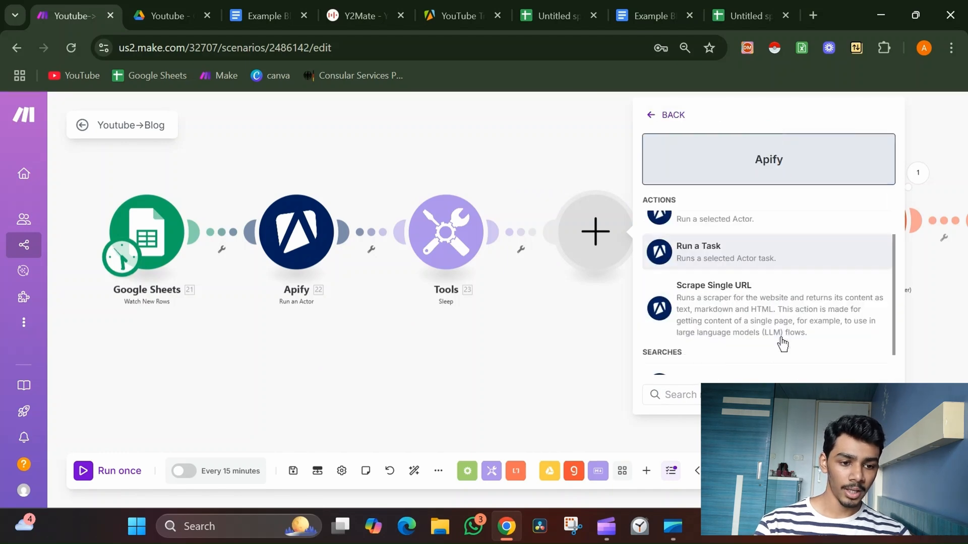
pyautogui.scroll(-1, 782, 344)
pyautogui.click(738, 367)
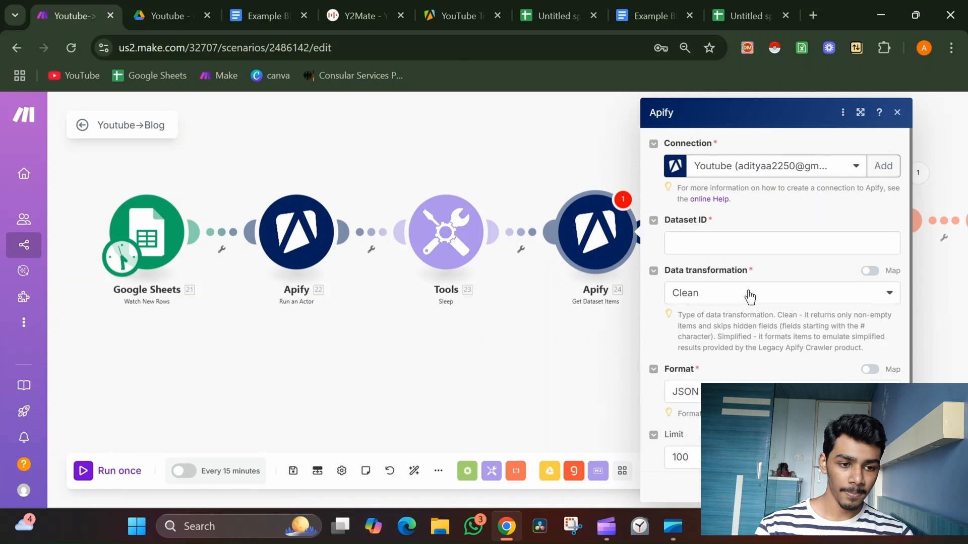
pyautogui.click(747, 242)
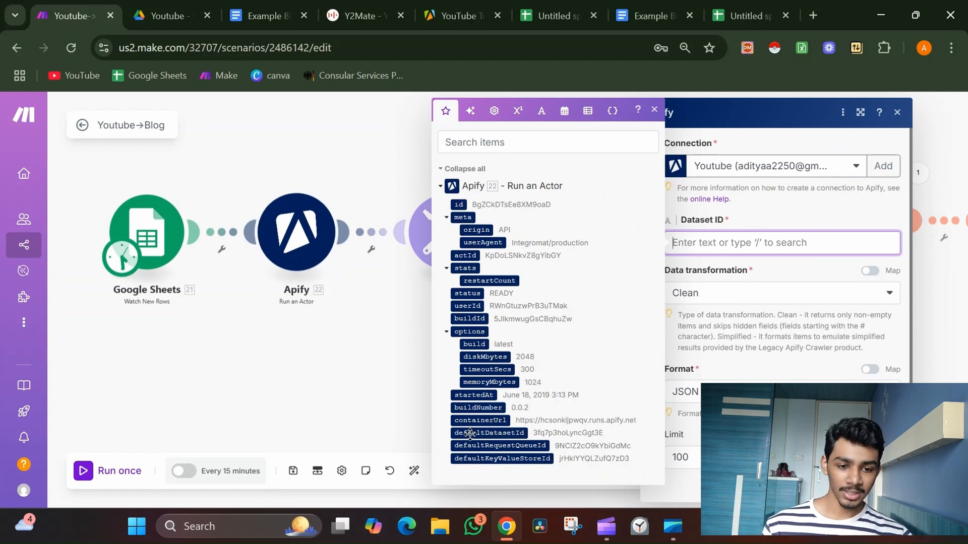
pyautogui.click(513, 433)
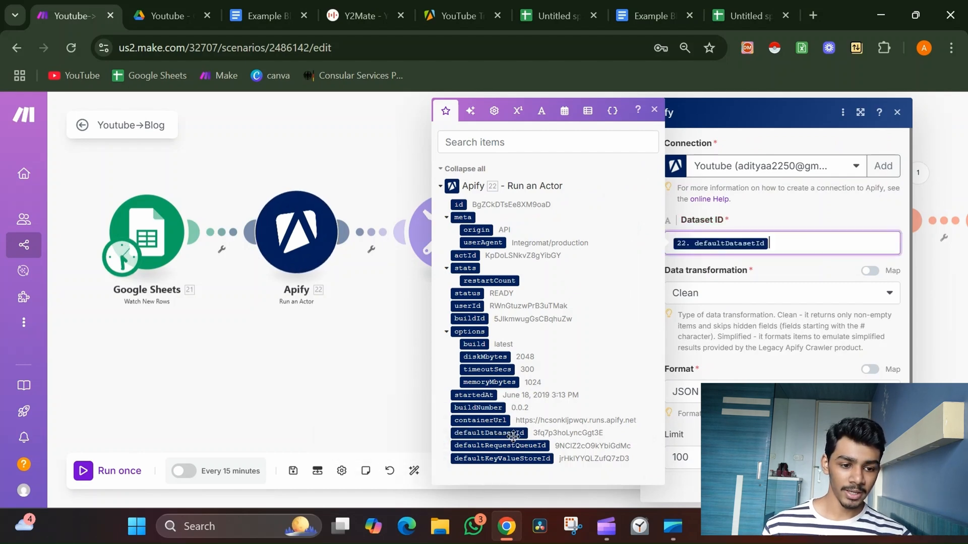
pyautogui.click(883, 485)
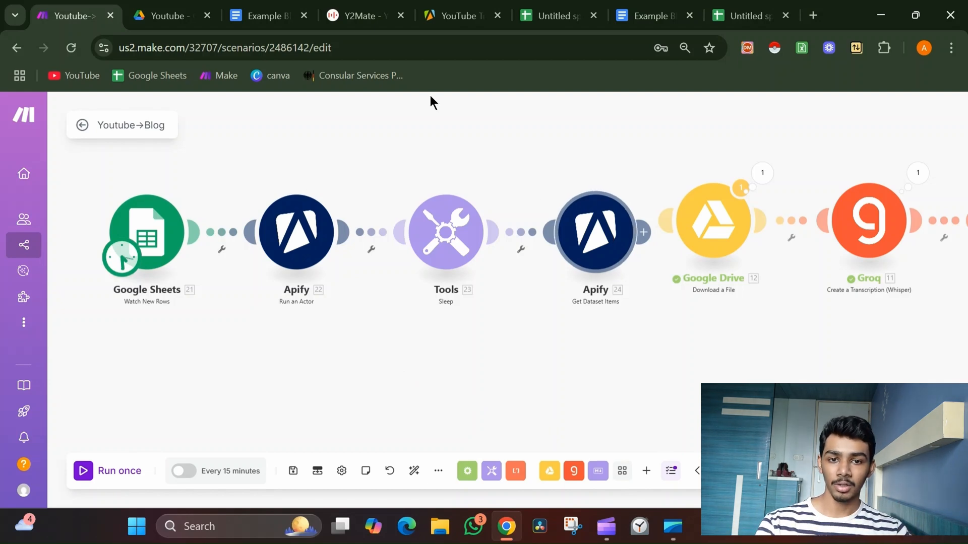
# Switch to Apify Console and examine the Instagram Profile Scraper's recent run and its output fields.
pyautogui.click(450, 7)
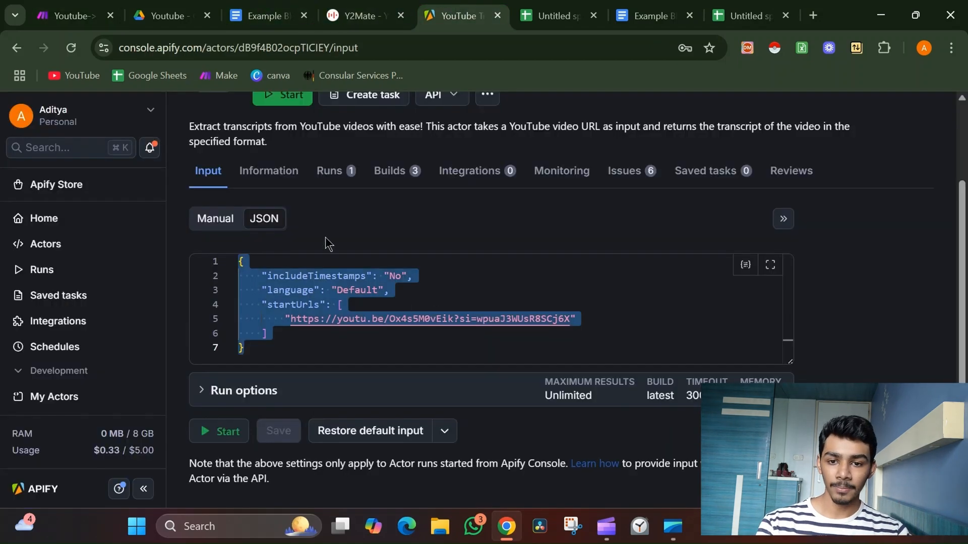
pyautogui.click(108, 245)
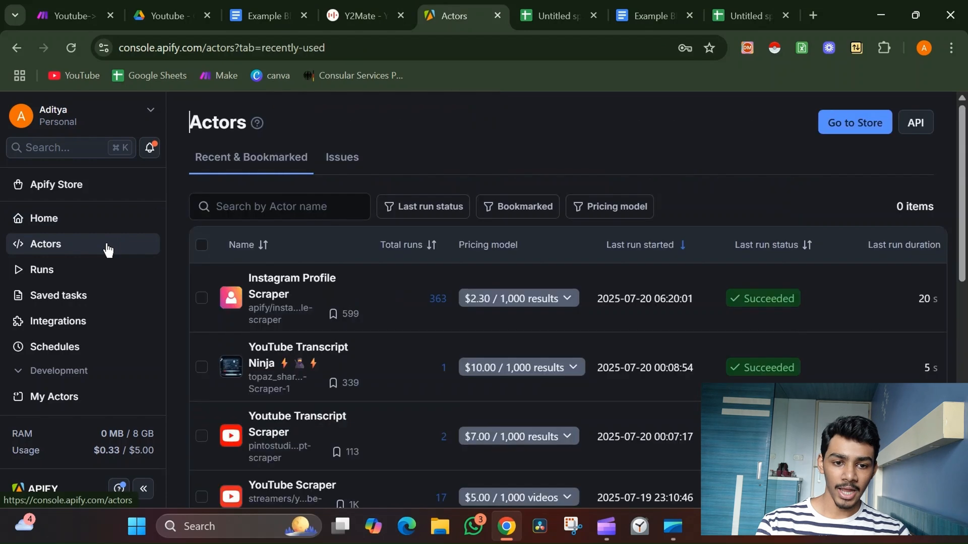
pyautogui.click(320, 287)
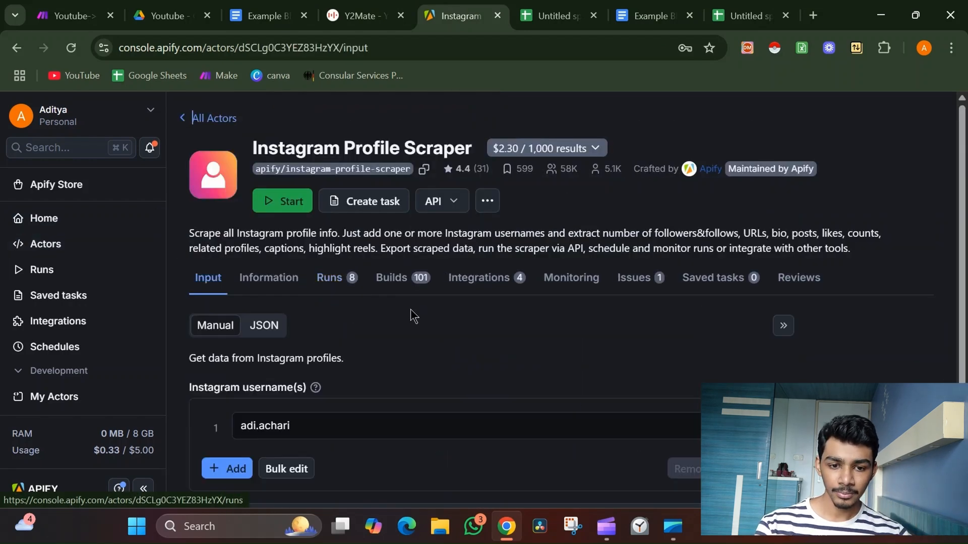
pyautogui.scroll(-1, 410, 315)
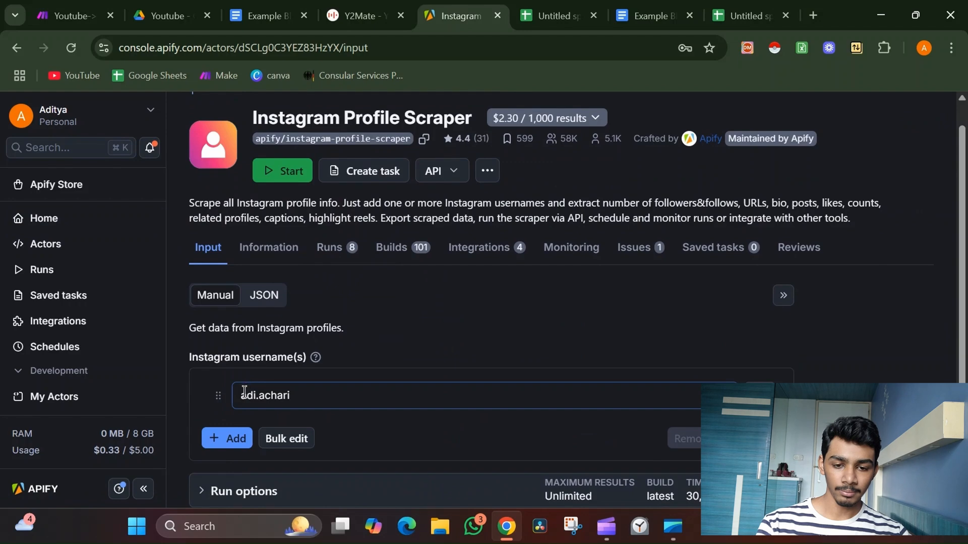
pyautogui.moveTo(244, 392); pyautogui.dragTo(296, 395)
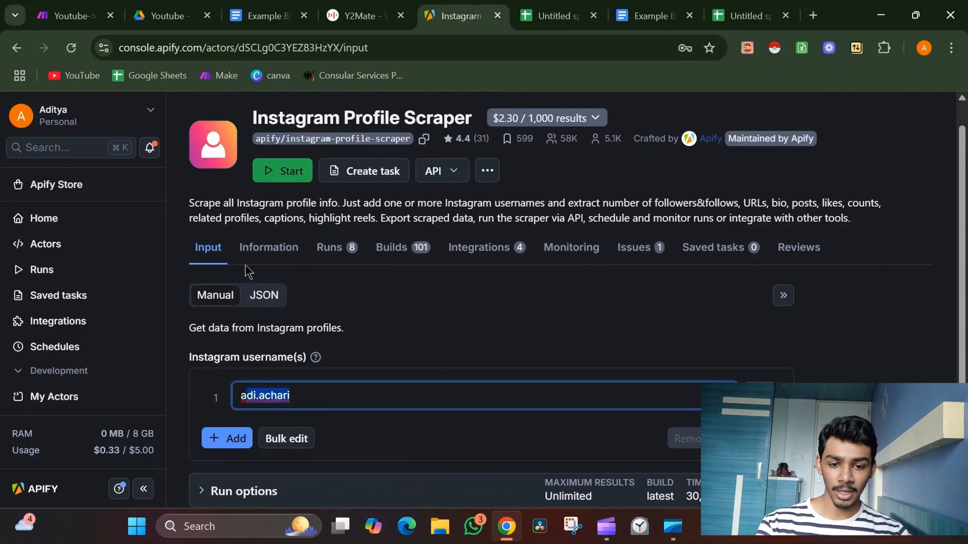
pyautogui.click(353, 254)
pyautogui.scroll(-2, 437, 292)
pyautogui.scroll(-2, 436, 262)
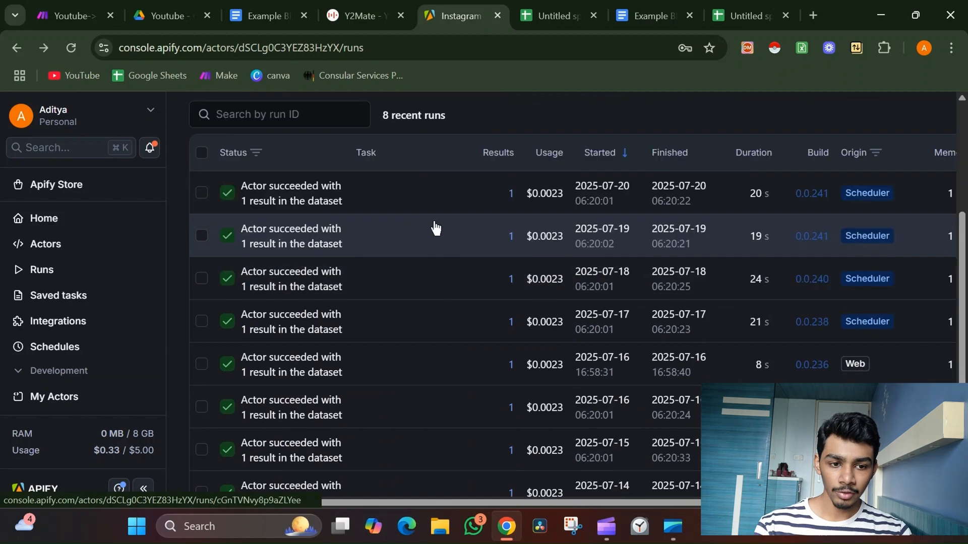
pyautogui.click(435, 227)
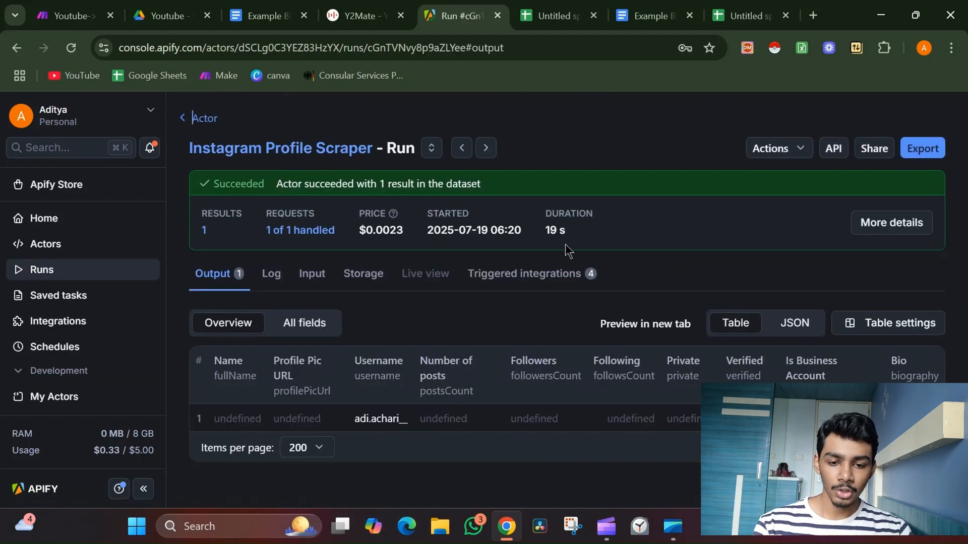
pyautogui.moveTo(218, 372); pyautogui.dragTo(259, 383)
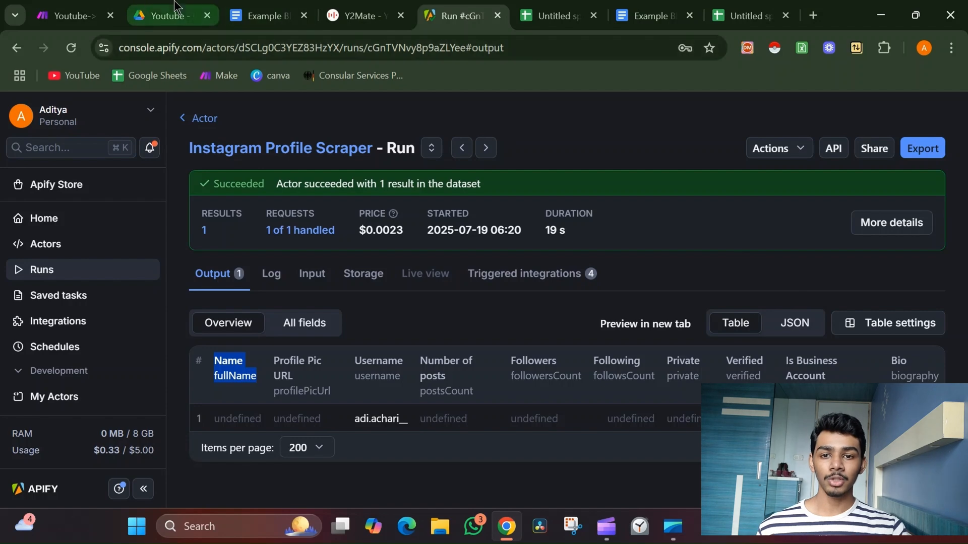
# Connect the Get Dataset Items module to the existing Google Drive and Groq module chain, then auto-align the scenario.
pyautogui.click(75, 16)
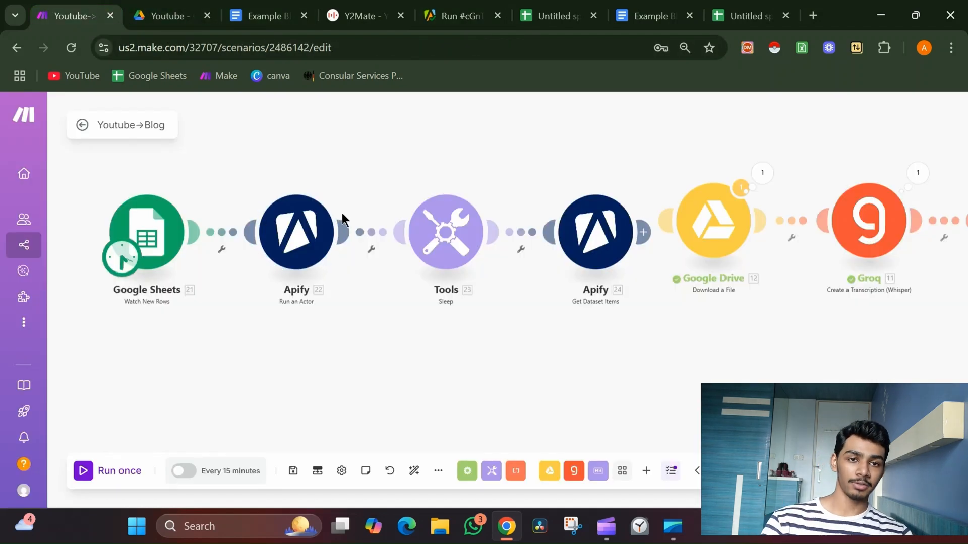
pyautogui.scroll(-2, 556, 301)
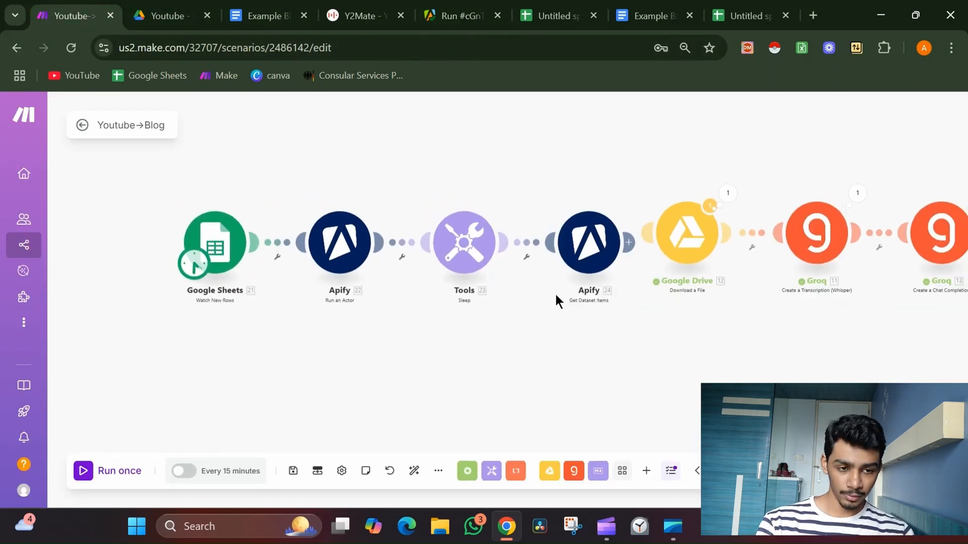
pyautogui.moveTo(555, 302); pyautogui.dragTo(251, 315)
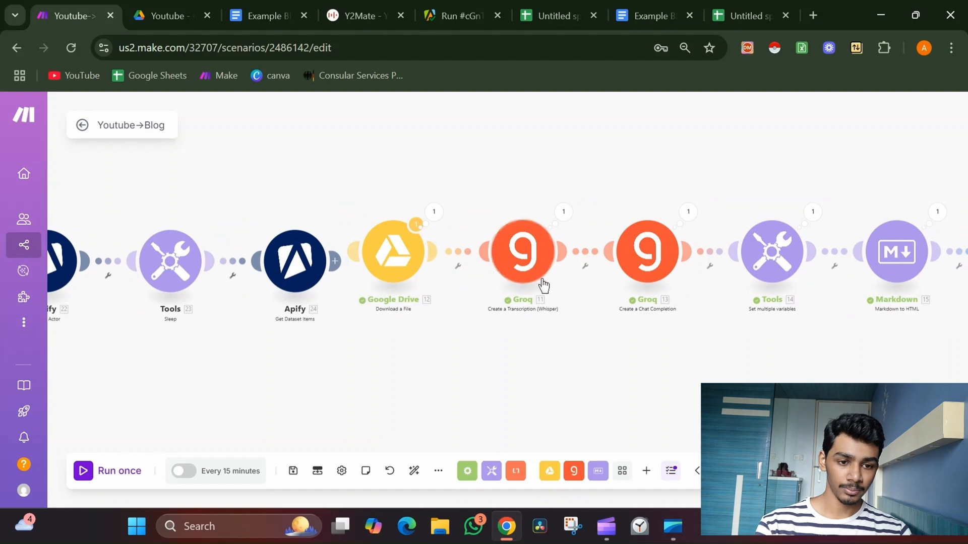
pyautogui.click(587, 254)
pyautogui.click(603, 284)
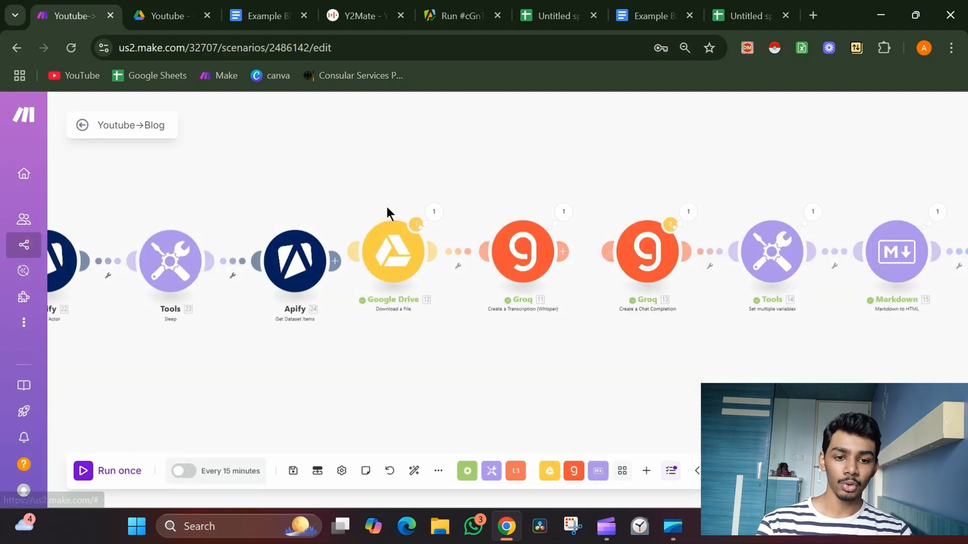
pyautogui.moveTo(346, 187); pyautogui.dragTo(558, 296)
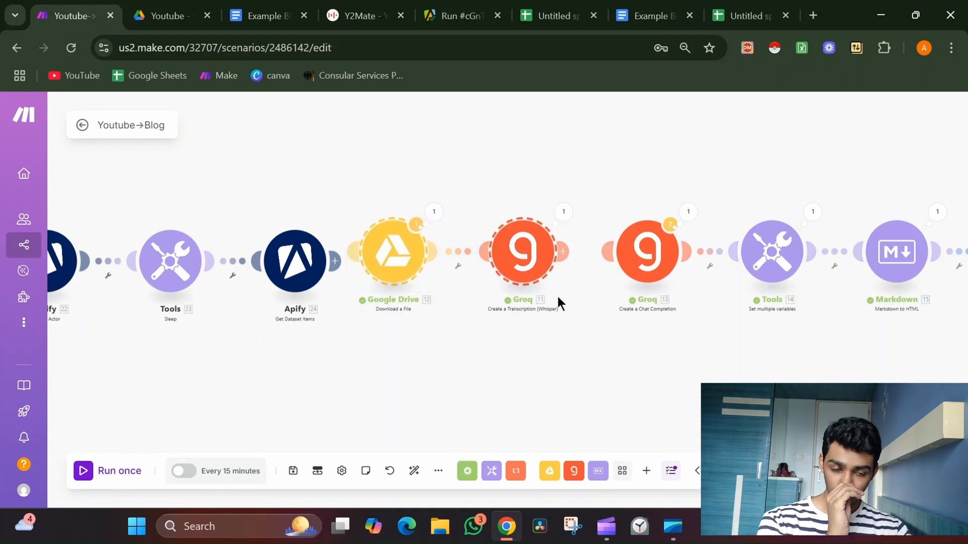
pyautogui.moveTo(525, 269); pyautogui.dragTo(533, 149)
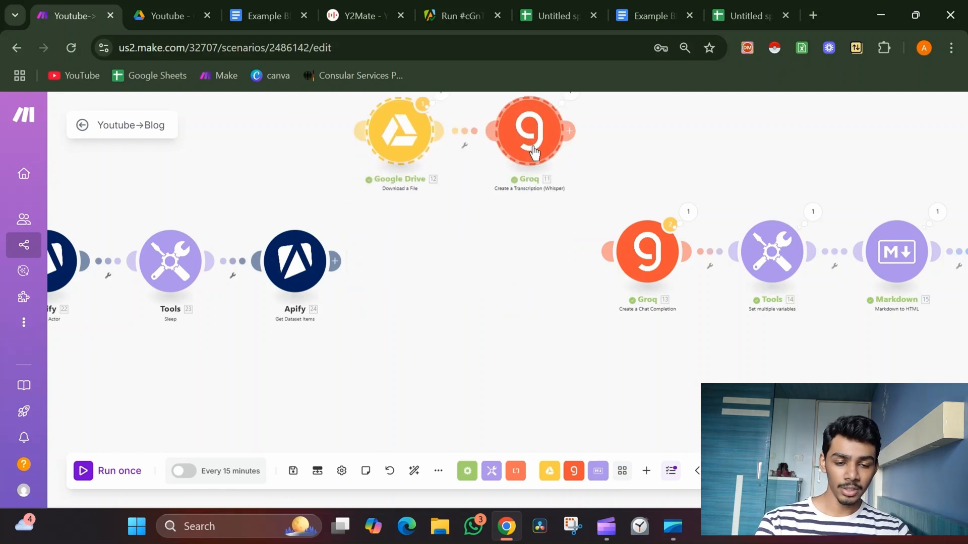
pyautogui.moveTo(335, 260); pyautogui.dragTo(629, 258)
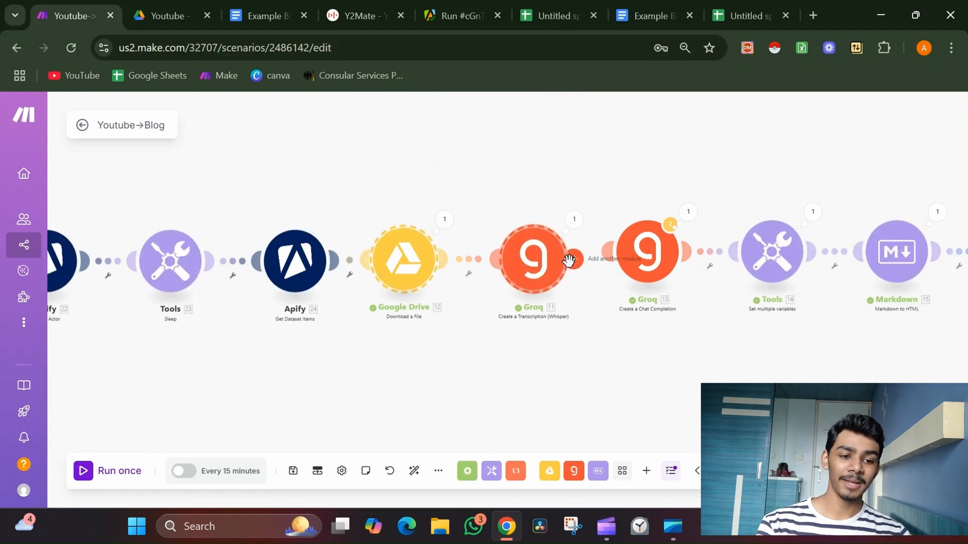
pyautogui.click(414, 469)
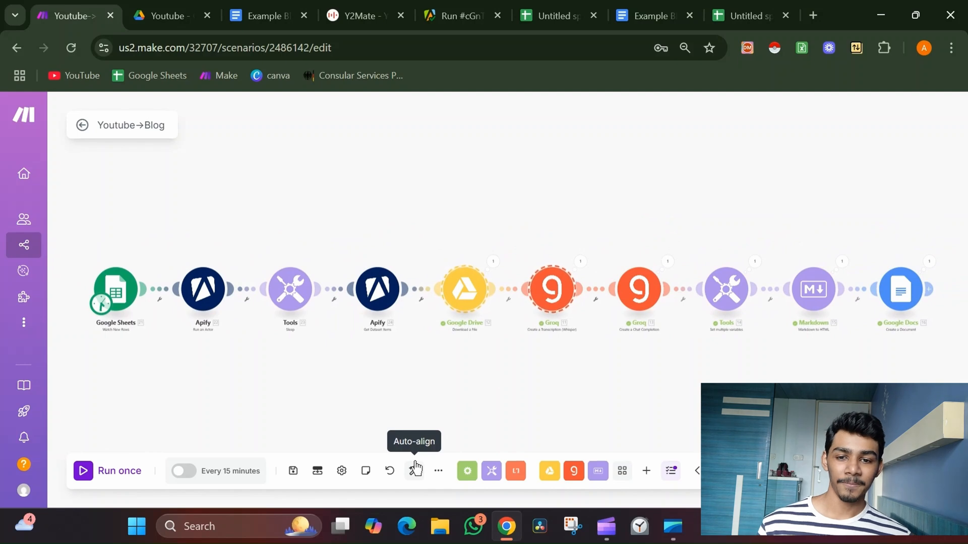